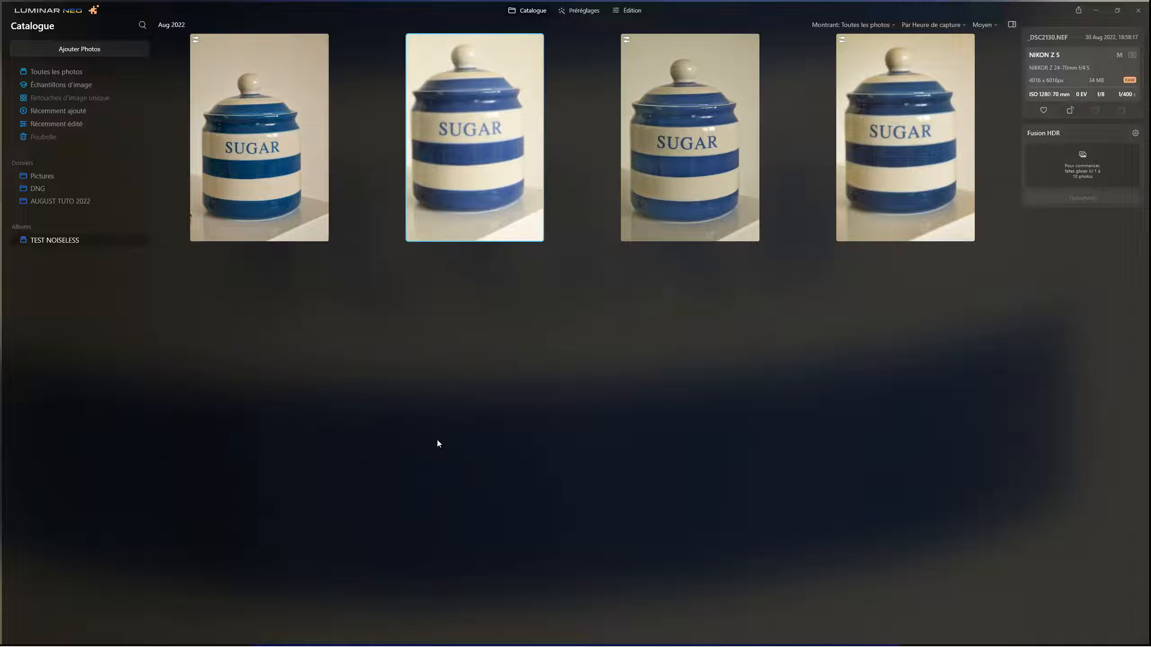
Reset all adjustments on the third sugar jar photo in the catalogue and open it for editing.
click(442, 498)
click(647, 178)
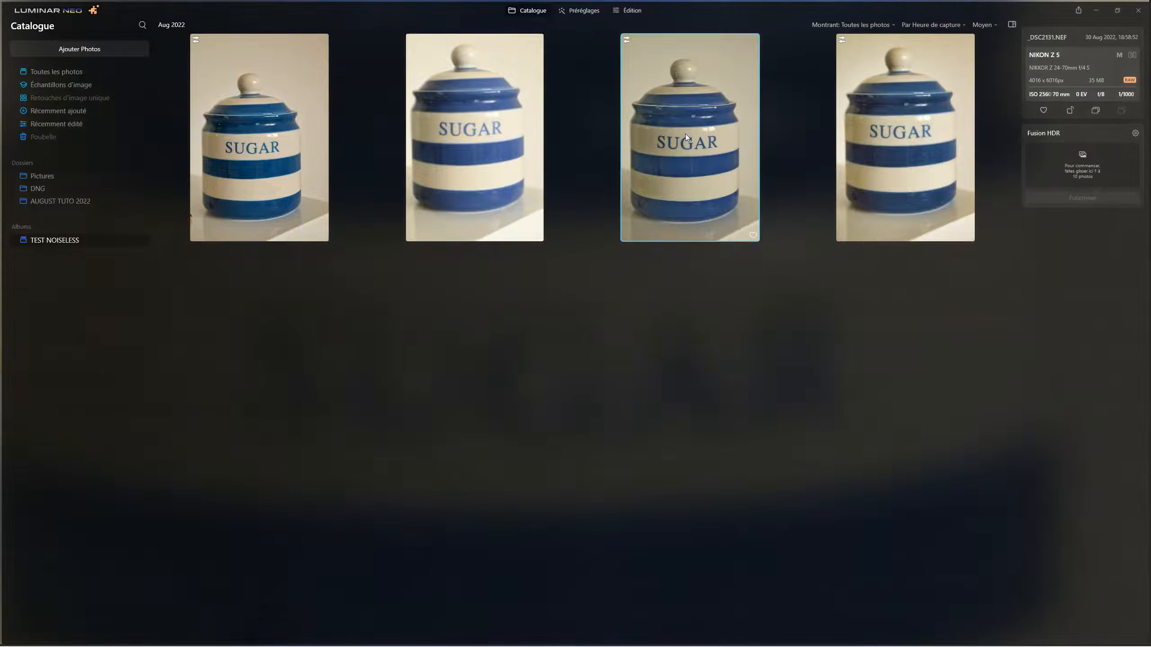
right_click(685, 133)
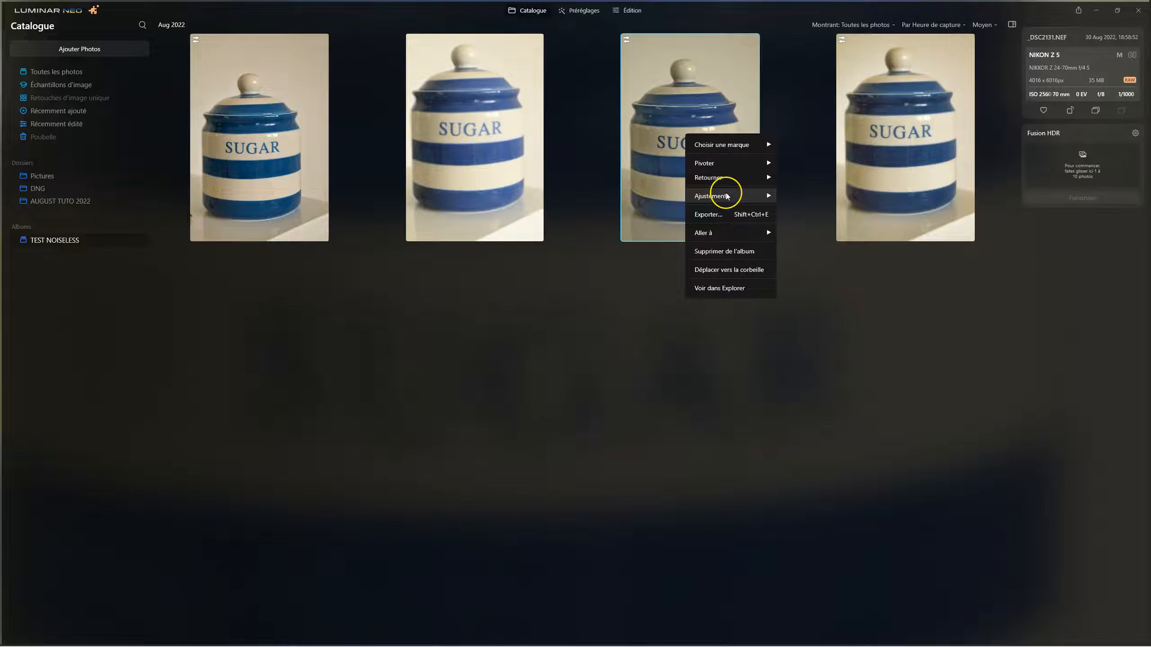
mouse_move(726, 196)
click(826, 250)
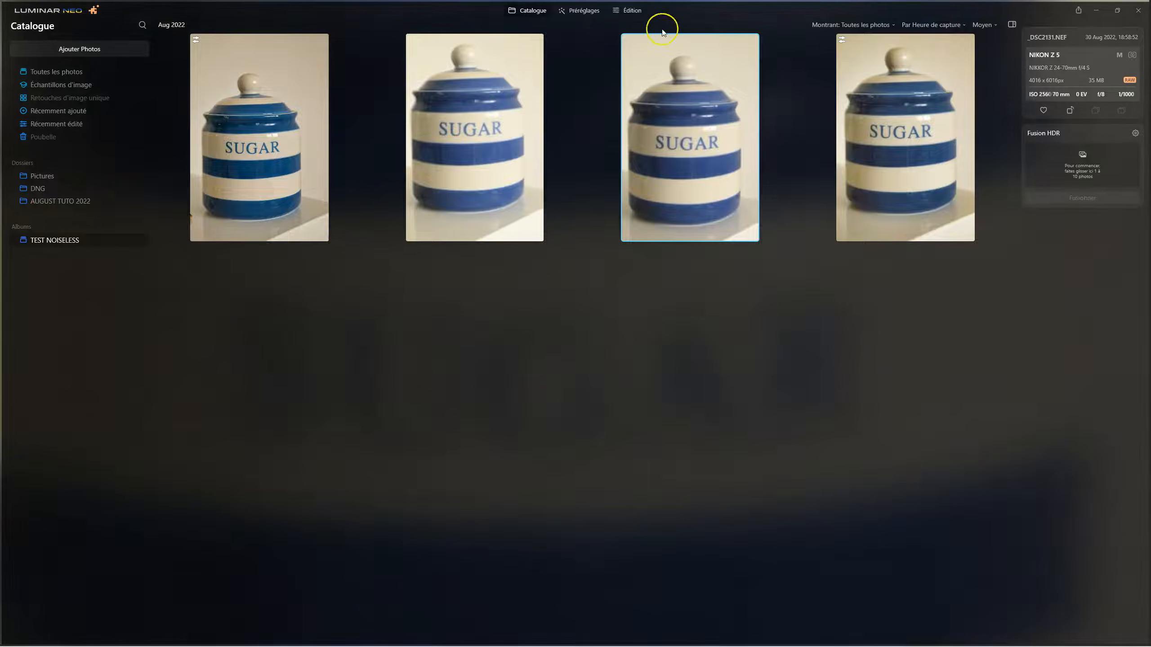
click(632, 10)
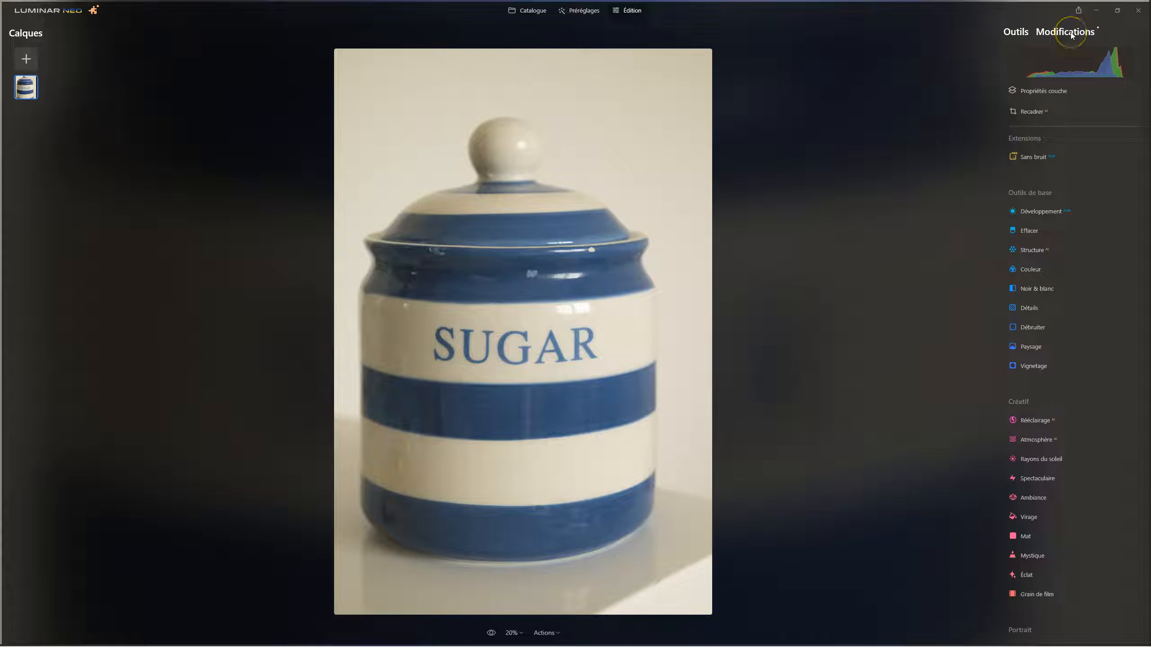
Browse the full list of installed and pre-ordered extensions, and close it.
click(95, 11)
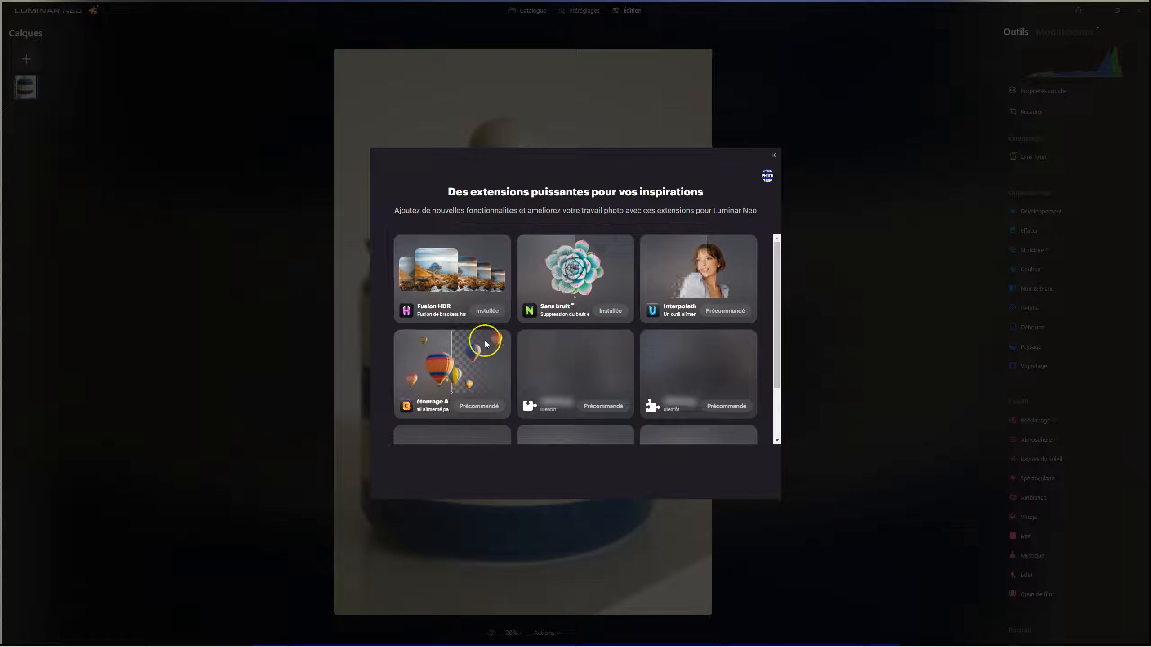
click(447, 369)
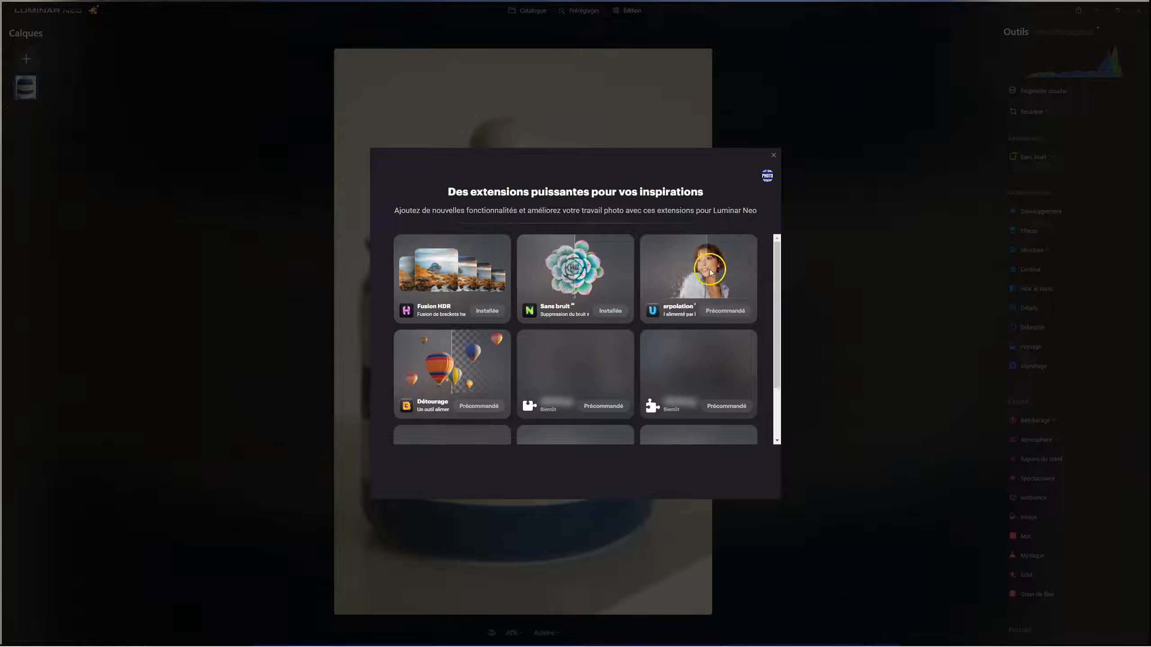
drag(781, 272, 764, 406)
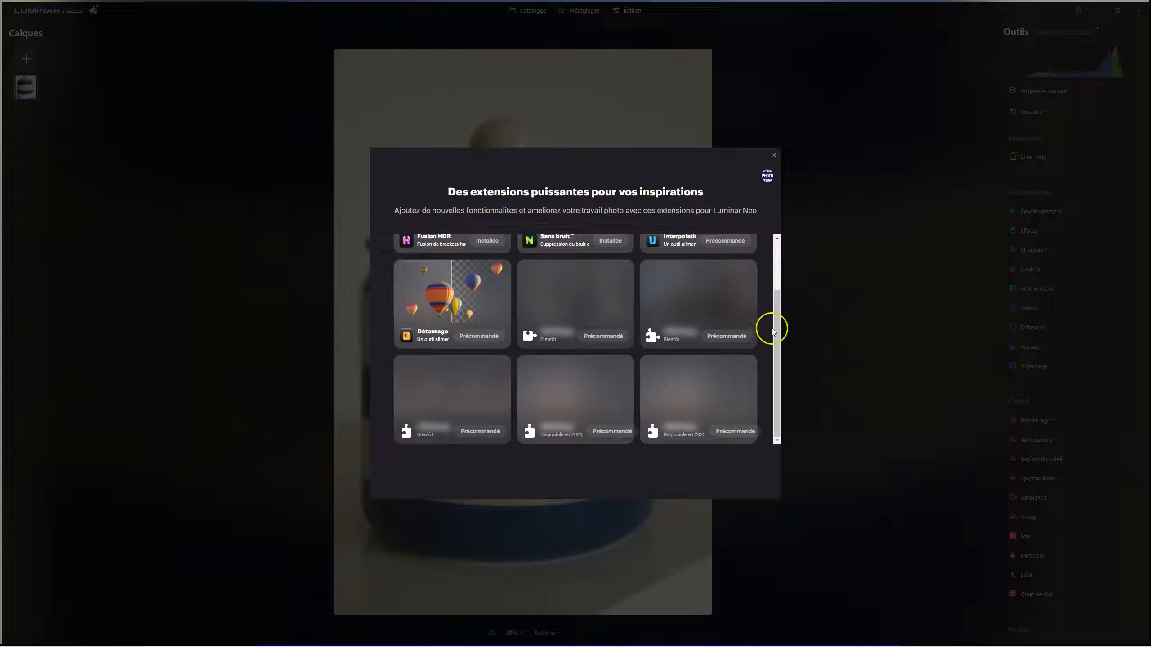
drag(775, 328, 797, 227)
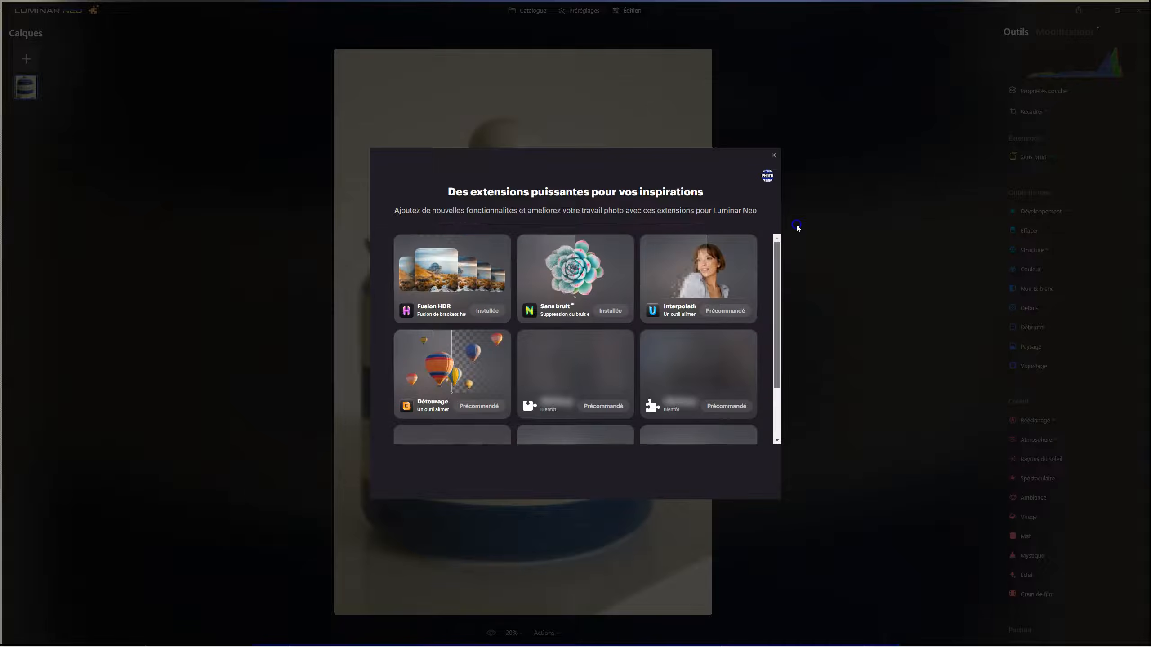
click(774, 155)
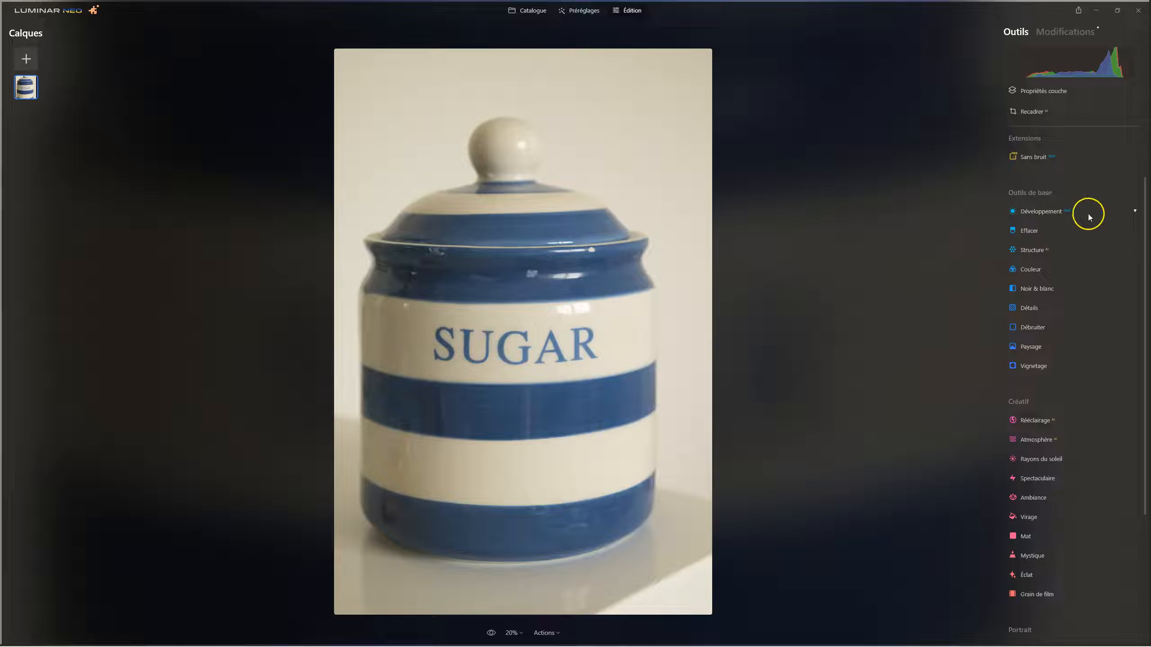
Review the photo's RAW edits and apply the Sans bruit extension with the Supérieure setting.
click(1086, 31)
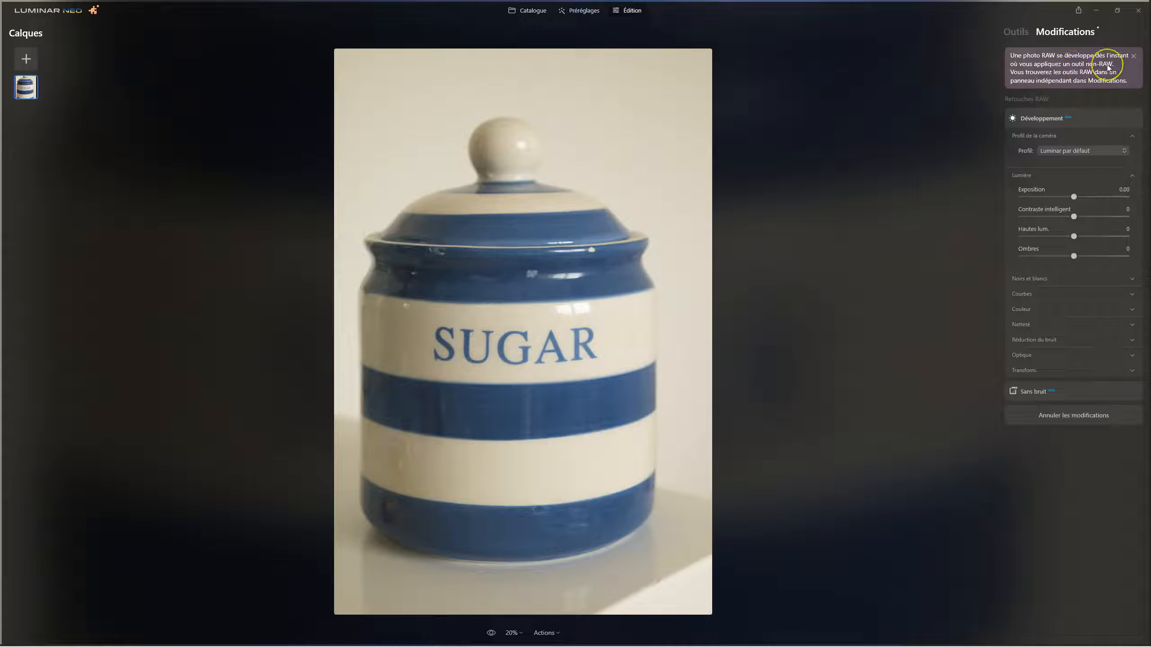
click(1013, 32)
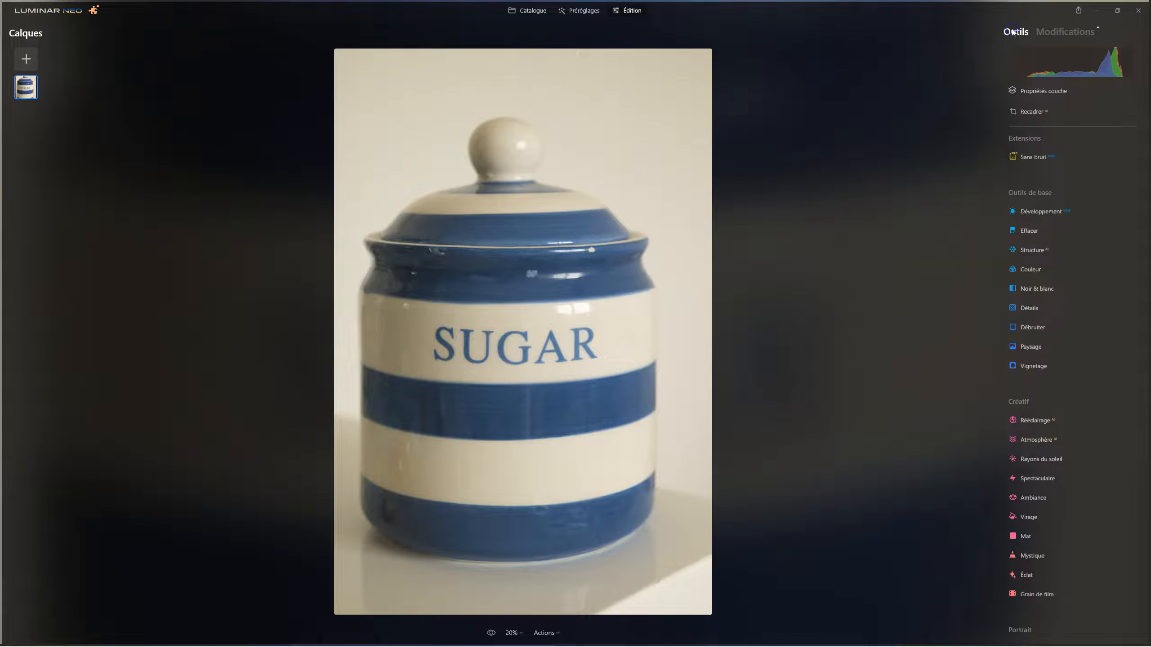
click(1036, 157)
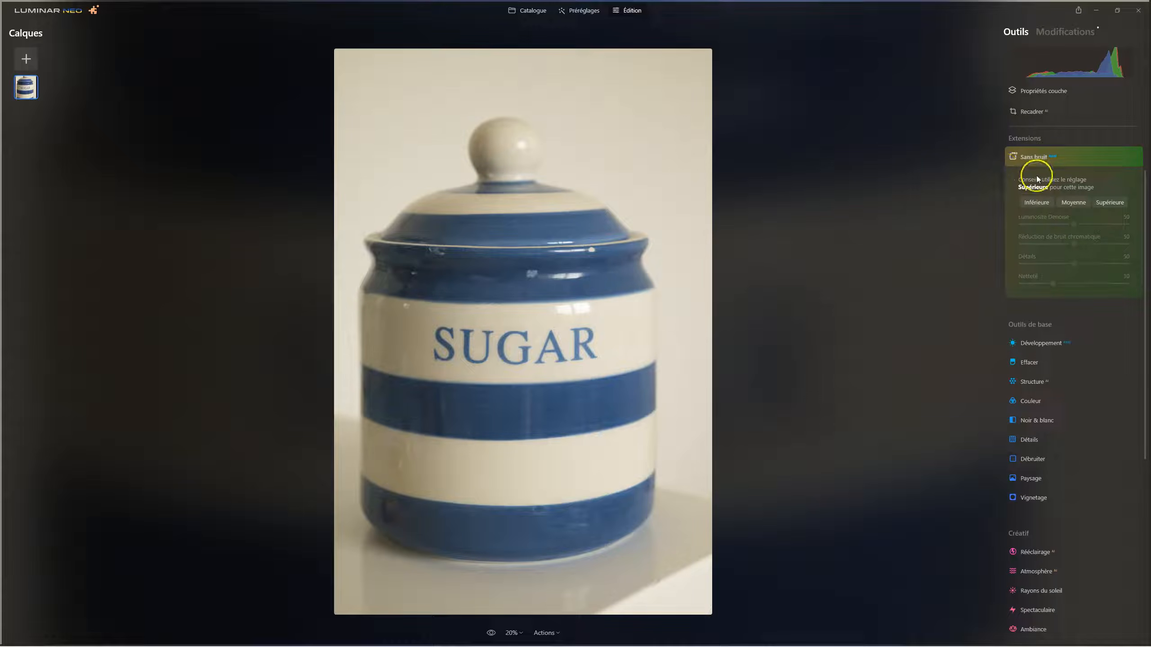
click(1109, 202)
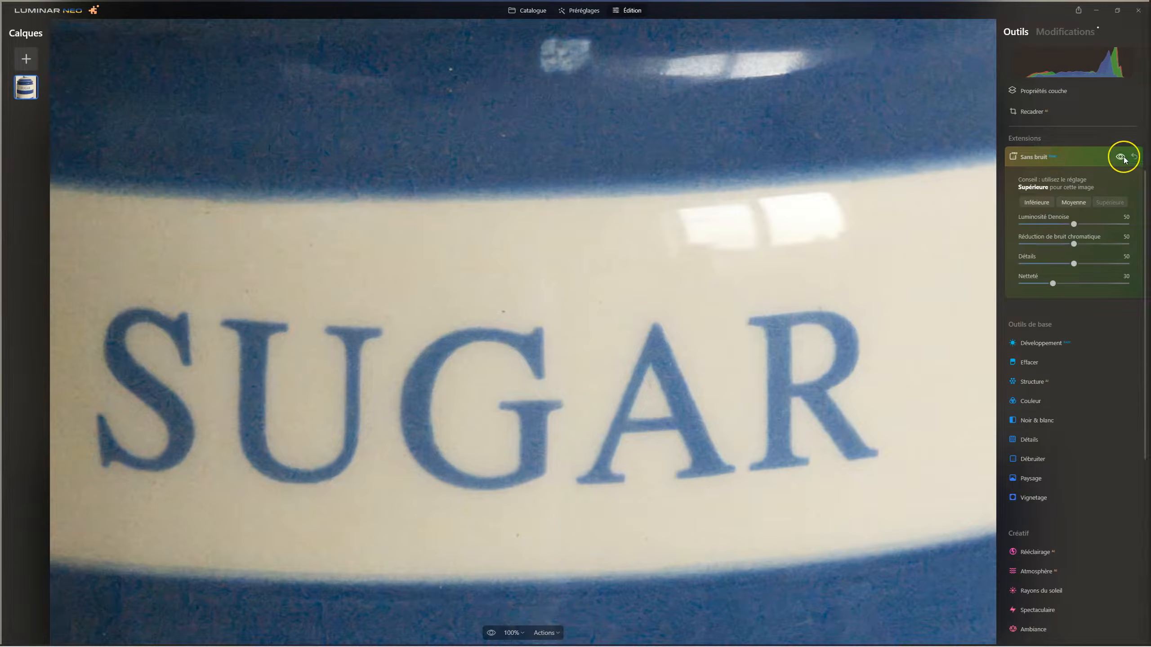
Compare the jar photo with and without the Sans bruit noise reduction, close up and as a whole.
click(1121, 156)
click(1121, 157)
click(1121, 157)
click(612, 333)
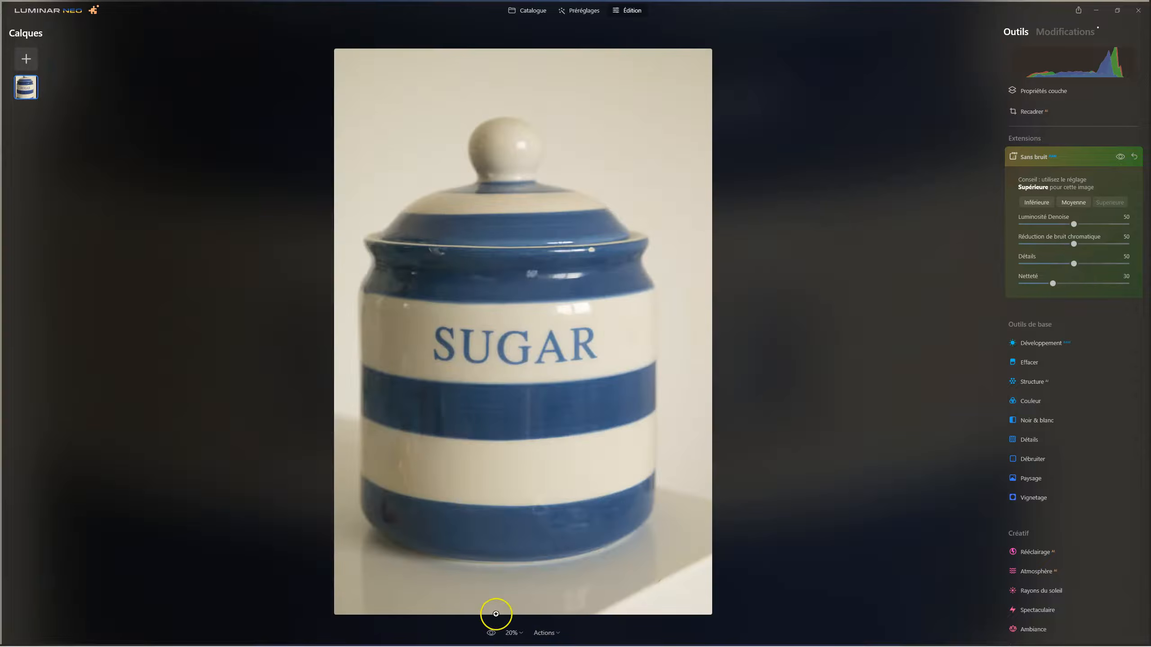
click(492, 633)
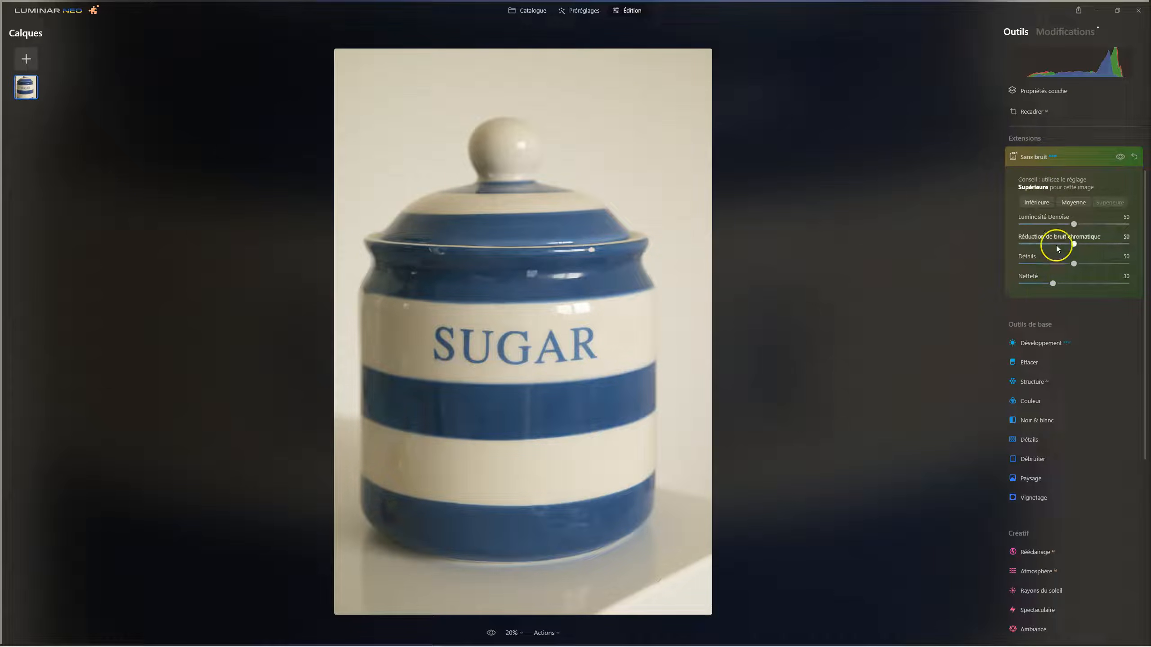
click(1033, 158)
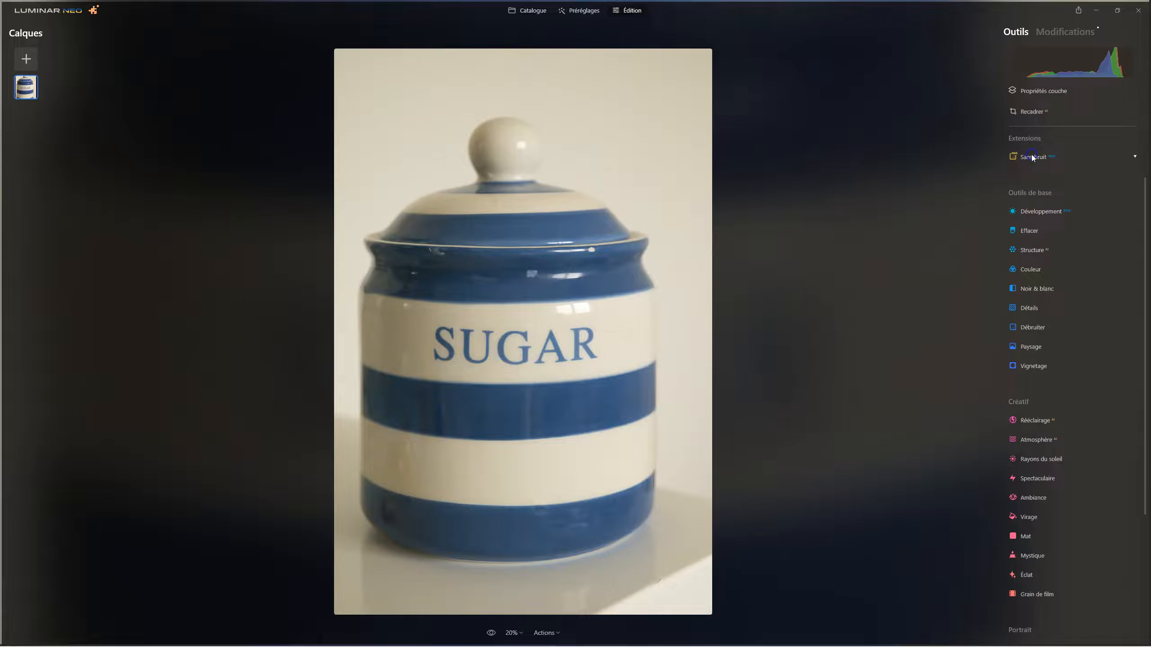
Try the Camera Flat profile in Développement and set the camera profile to Camera Standard.
click(1040, 212)
click(1040, 164)
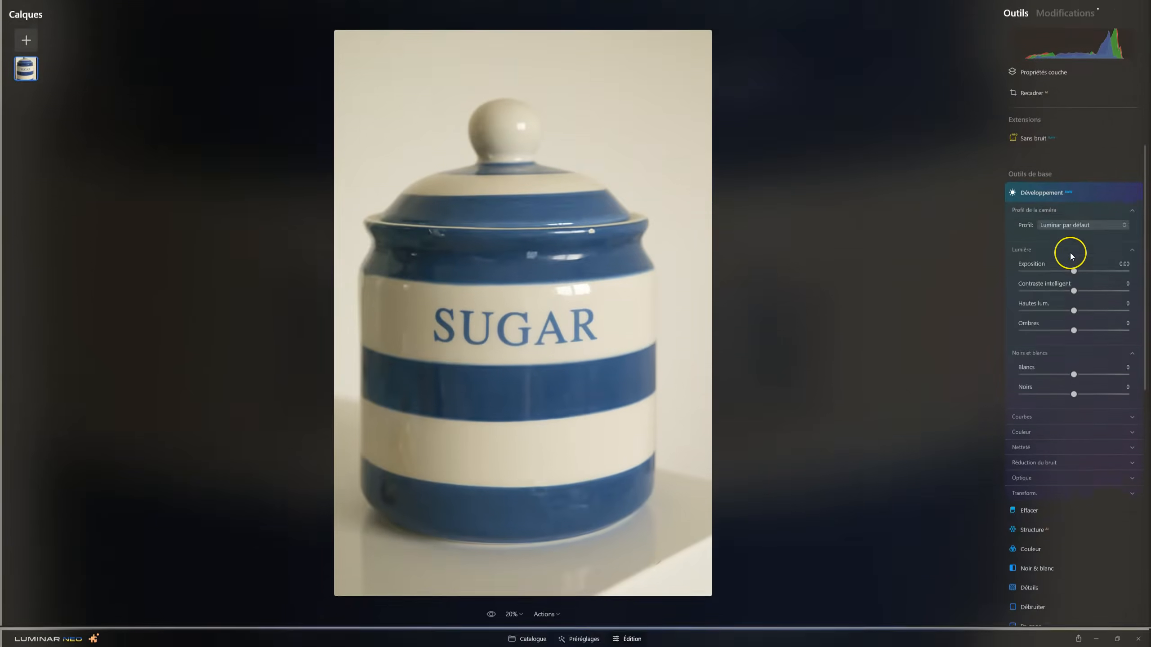
click(1071, 245)
click(1039, 311)
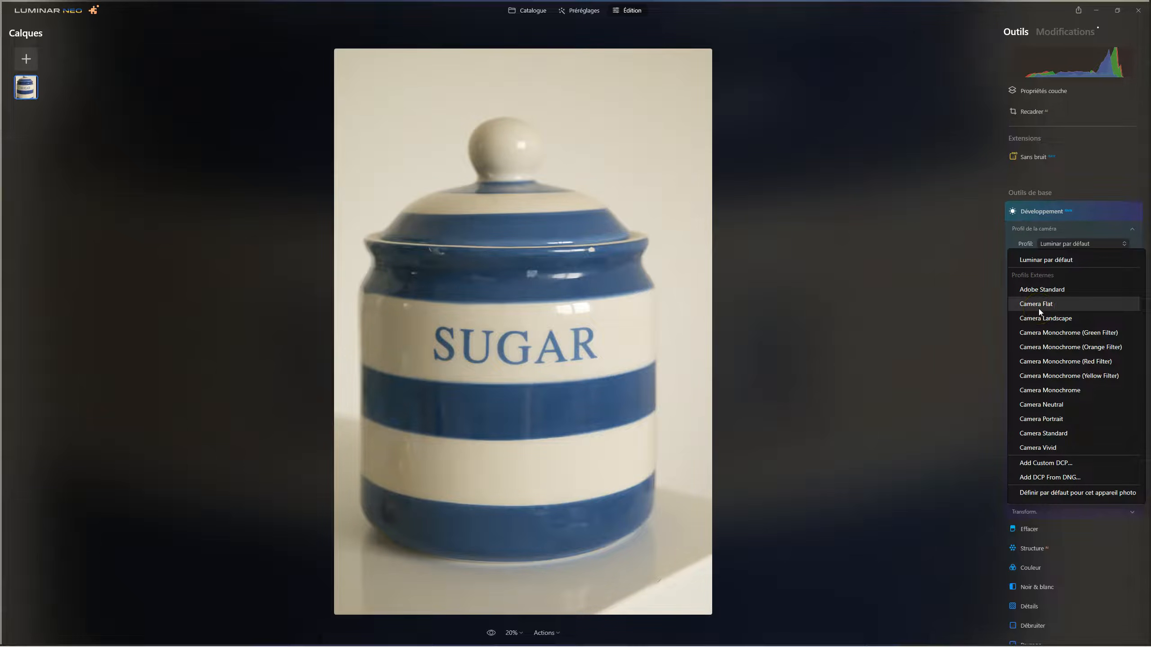
click(1078, 260)
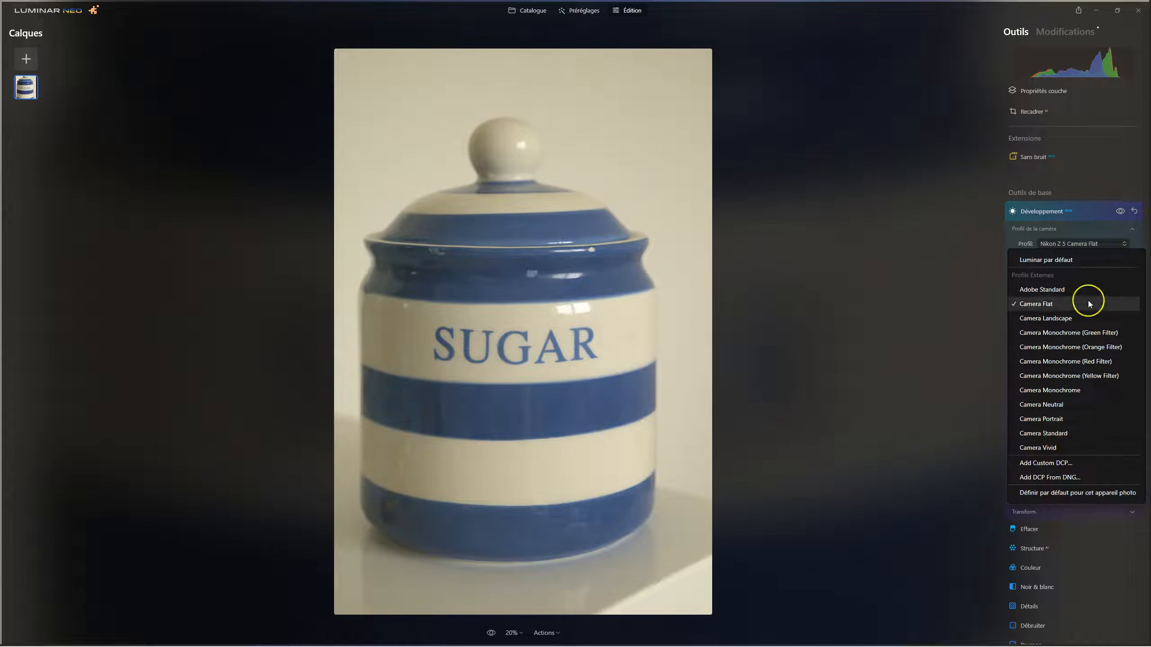
click(1054, 433)
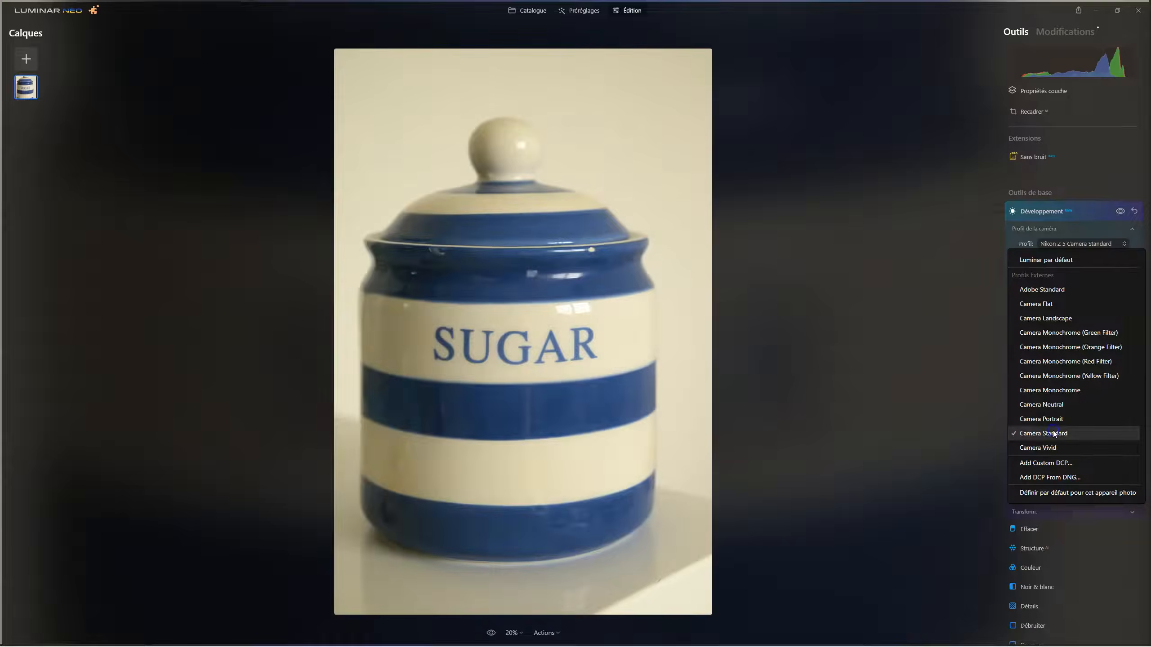
click(1008, 383)
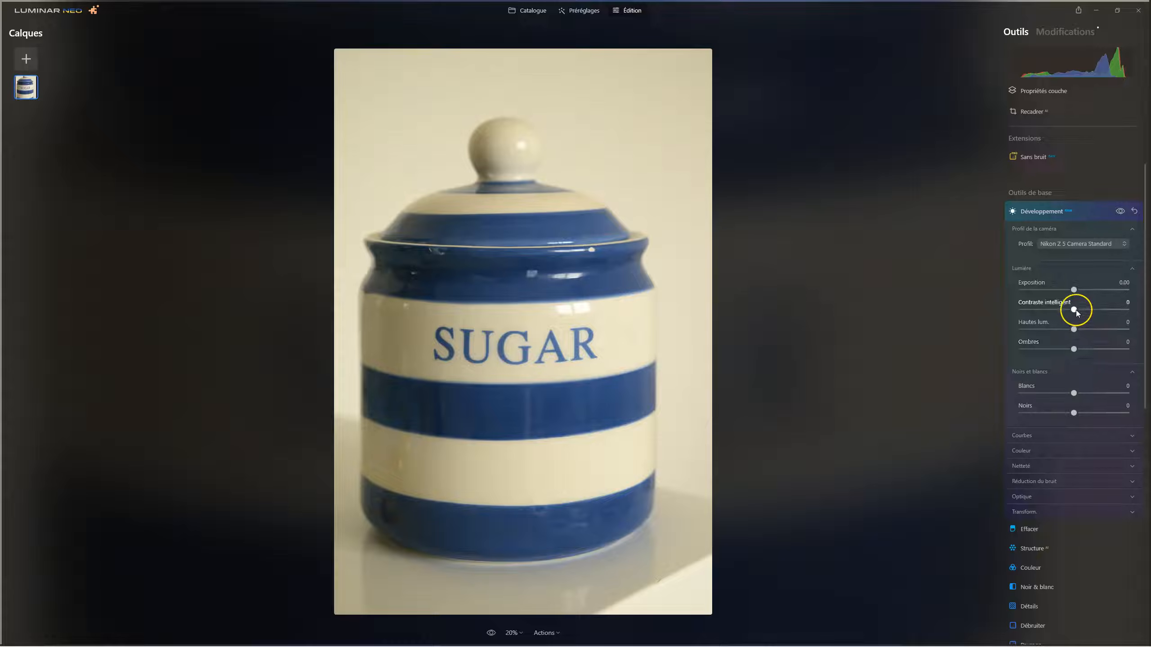
Set Contraste intelligent to 29 and Hautes lum. to -38 in Développement, comparing the photo before and after.
drag(1074, 350, 1081, 345)
double_click(1082, 344)
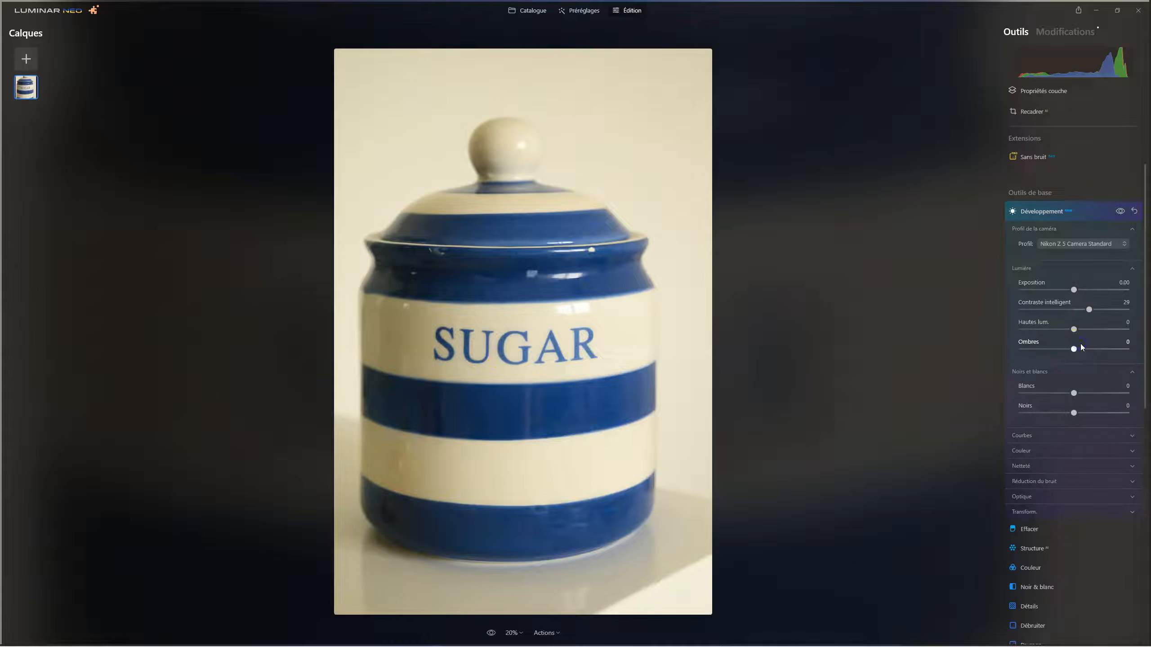
click(1120, 211)
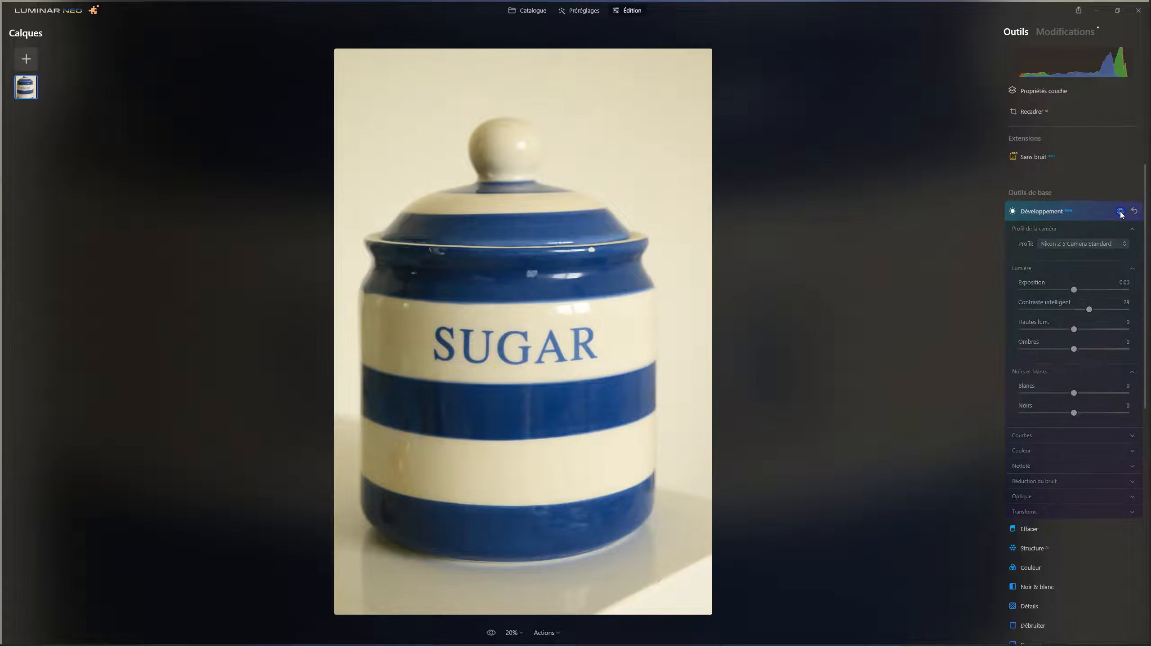
click(1120, 212)
click(1120, 212)
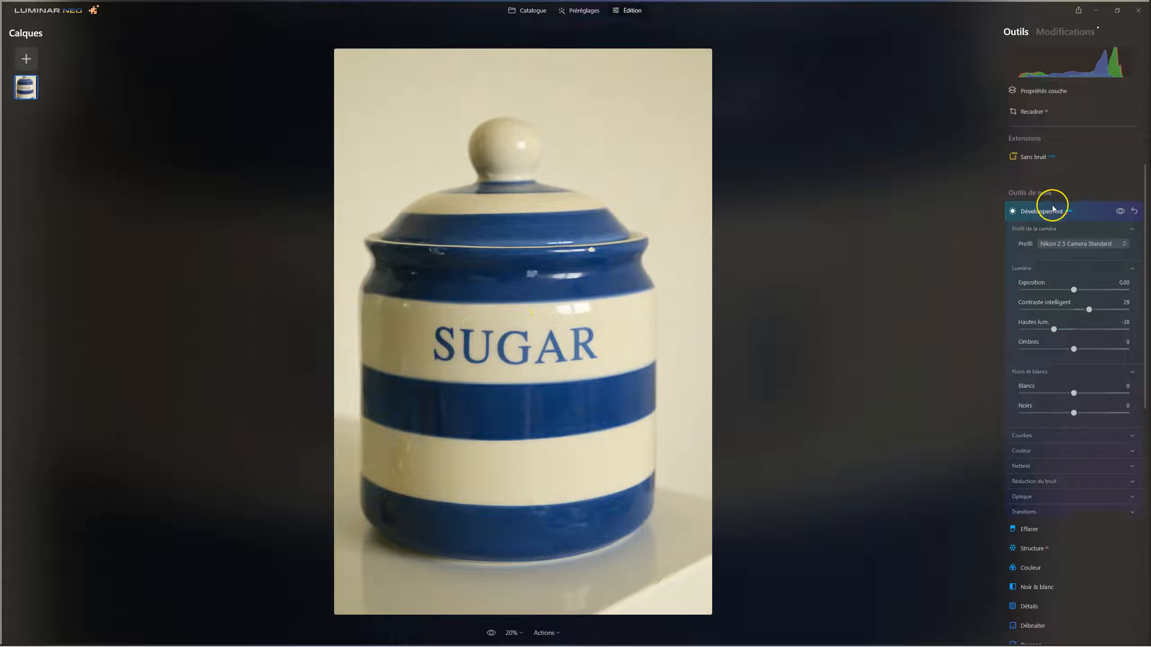
click(1042, 211)
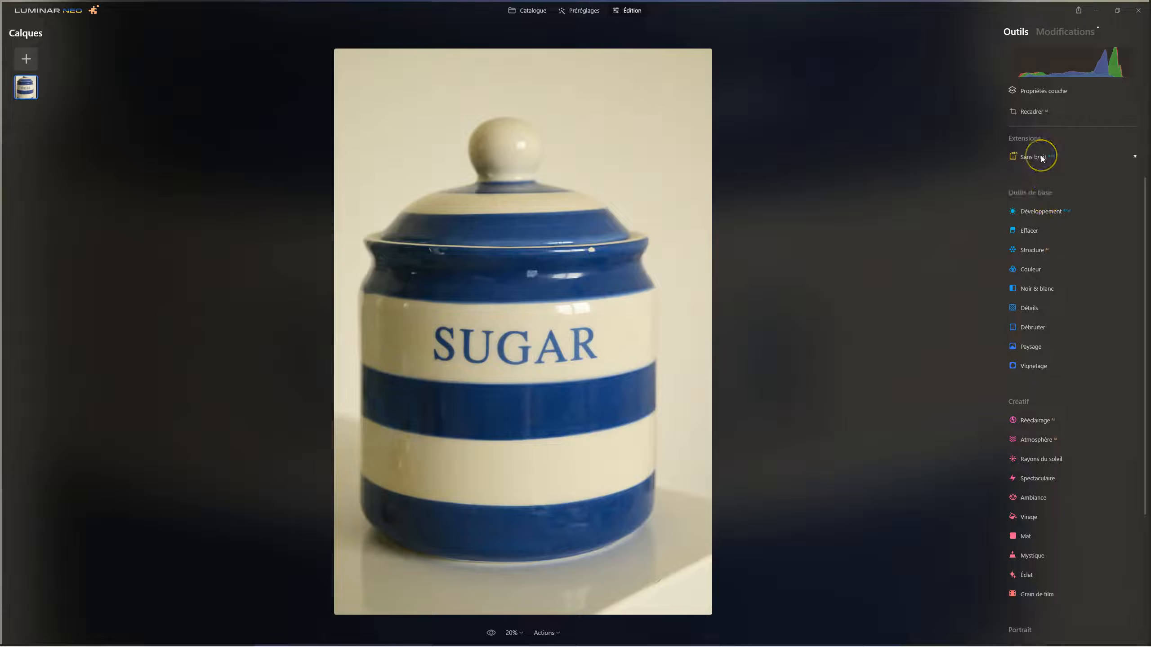
Set the white balance temperature to 4604 in Développement and review the photo's RAW edits.
click(1026, 210)
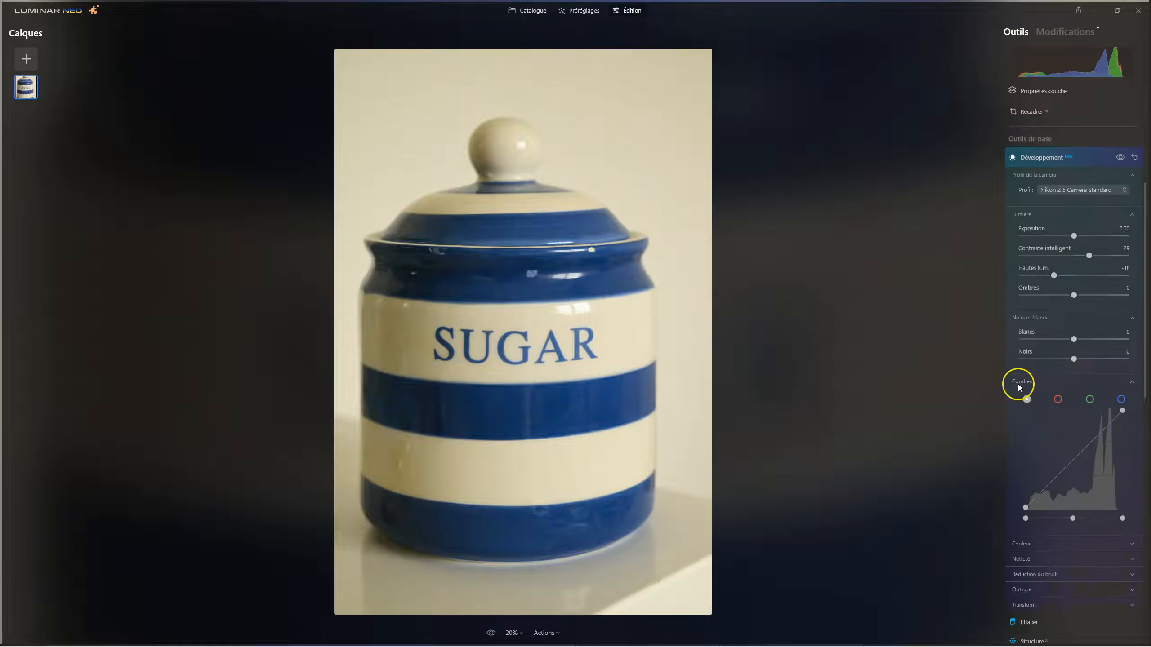
click(1022, 397)
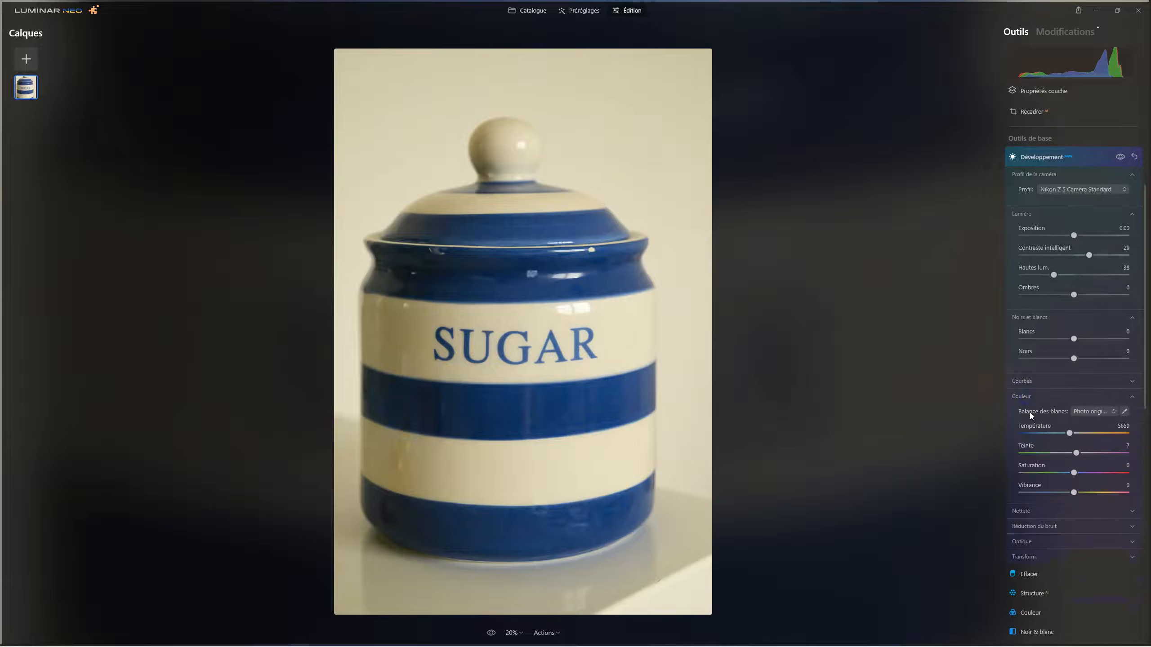
drag(1064, 436, 1062, 434)
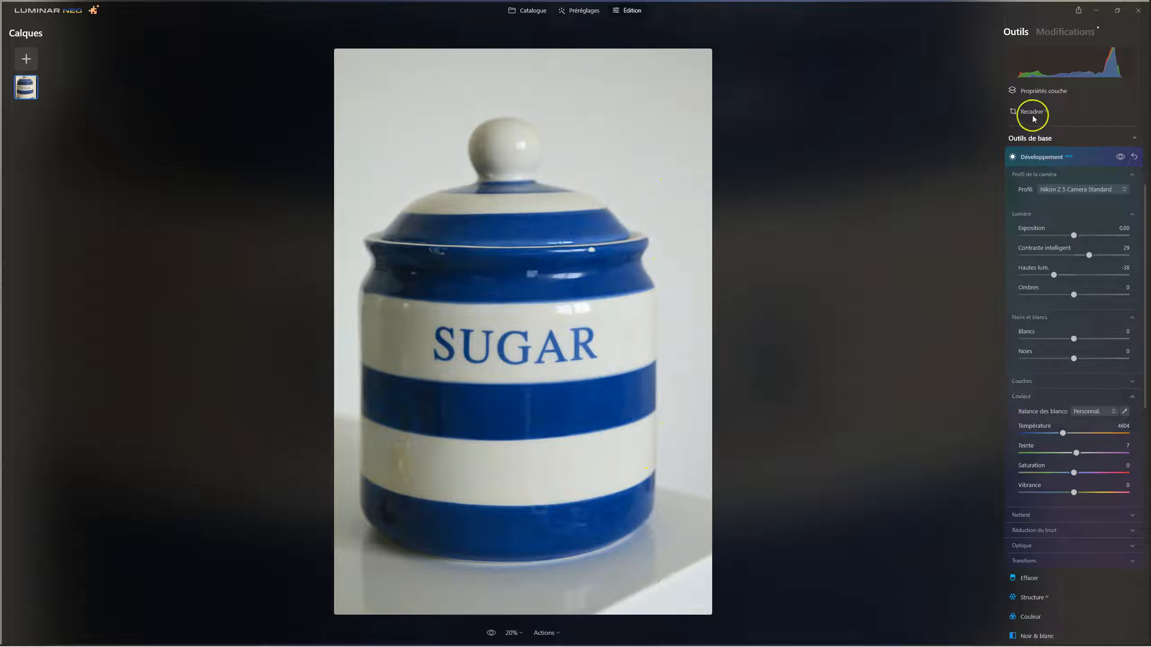
click(1045, 157)
scroll(1061, 235, up, 3)
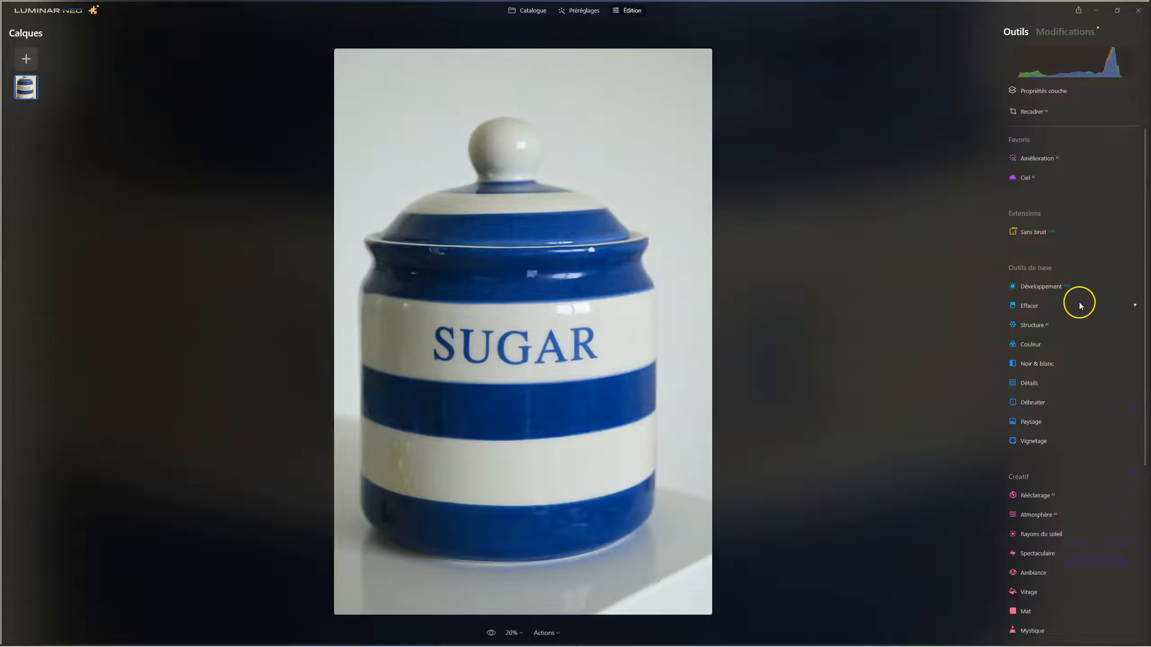
click(1064, 33)
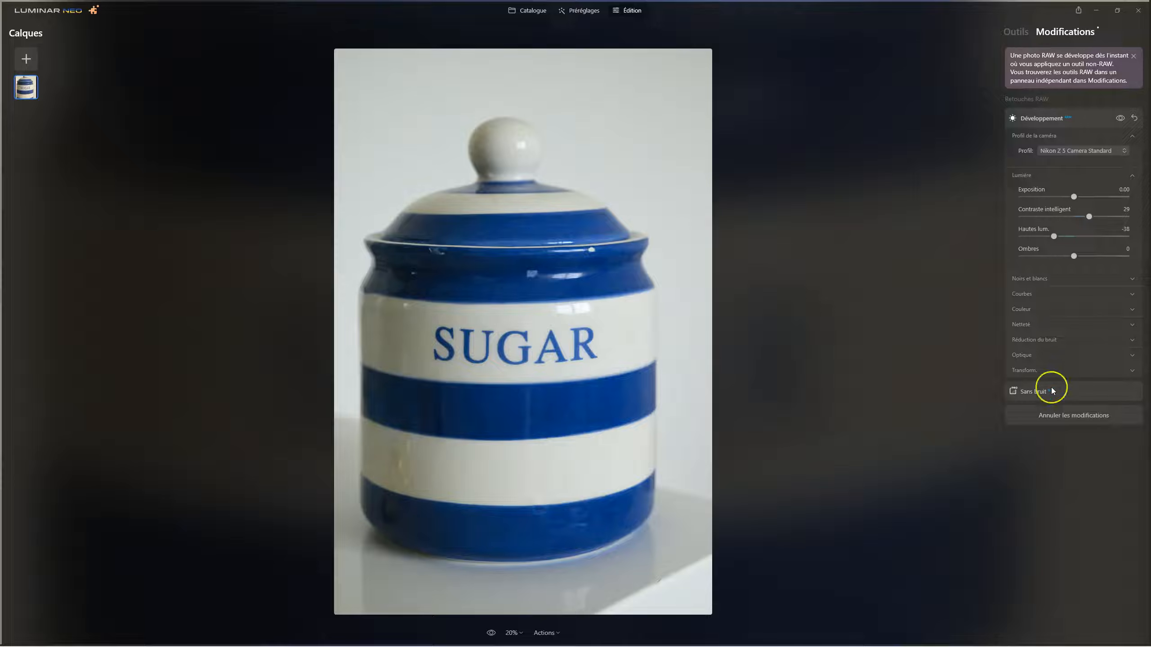
click(1026, 39)
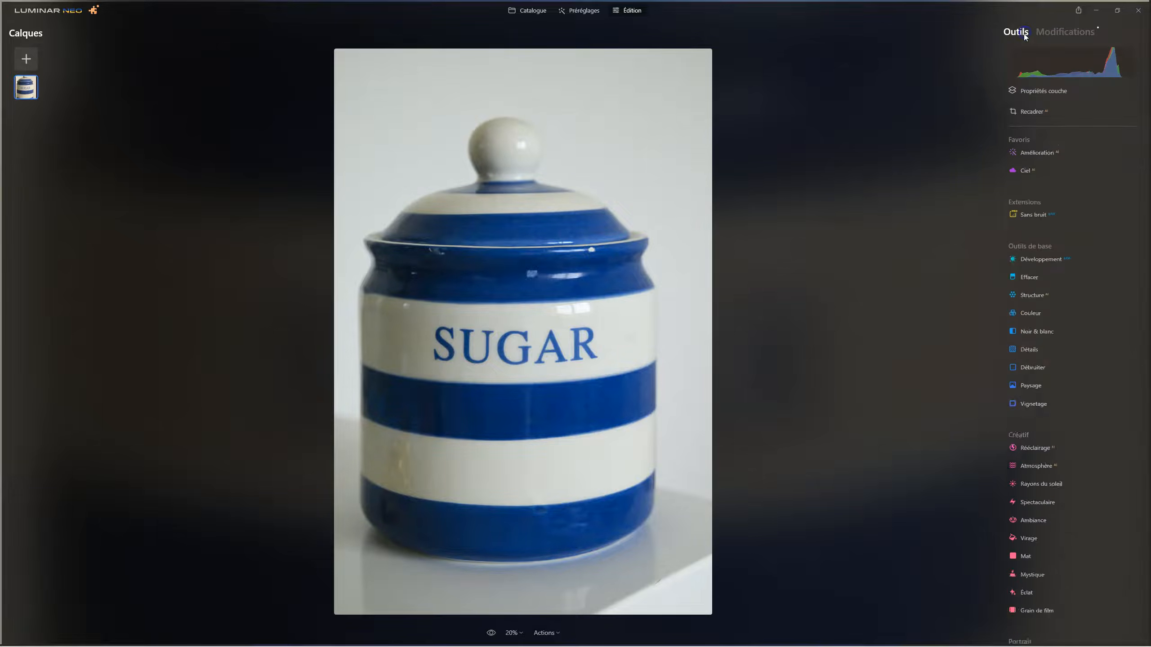
Apply the Amélioration tool with Accent set to 66.
click(1049, 158)
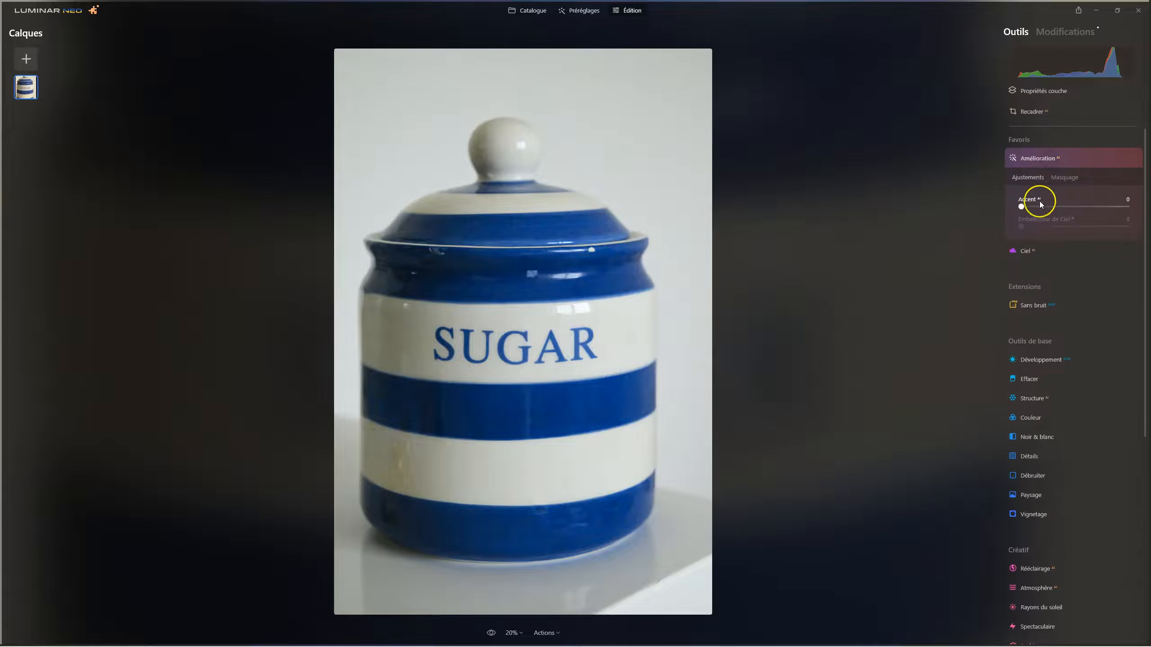
drag(1042, 208, 1106, 208)
drag(1021, 207, 1090, 207)
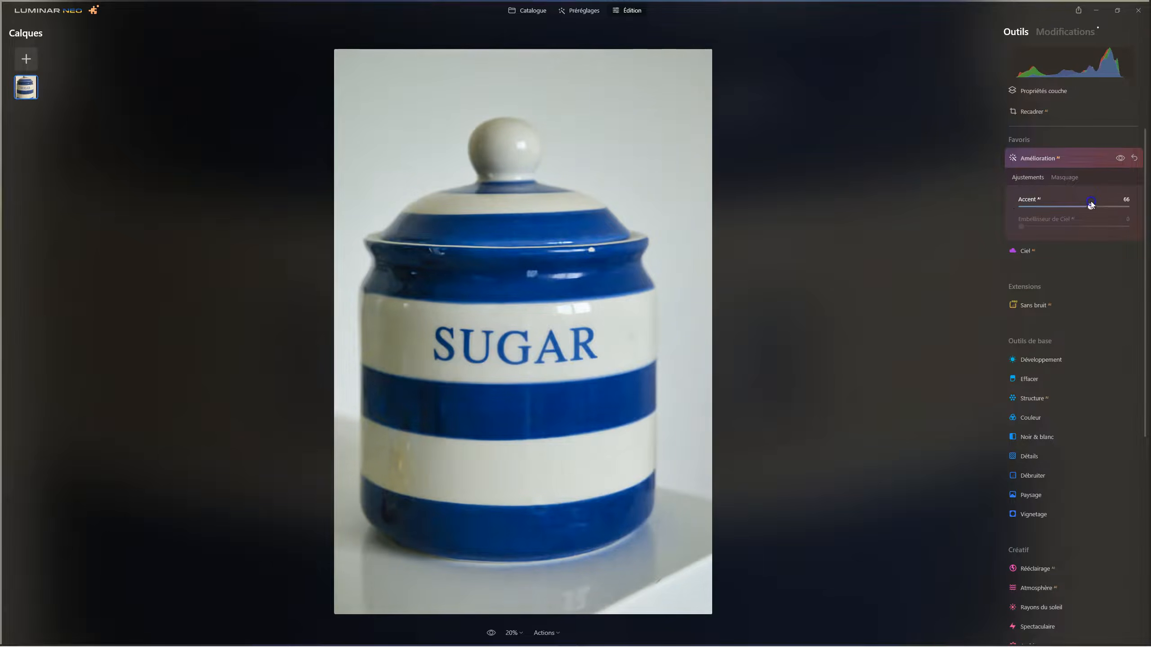
Compare the photo with and without Amélioration and check its place among the applied edits.
click(1119, 158)
click(1120, 159)
click(1119, 158)
click(1119, 158)
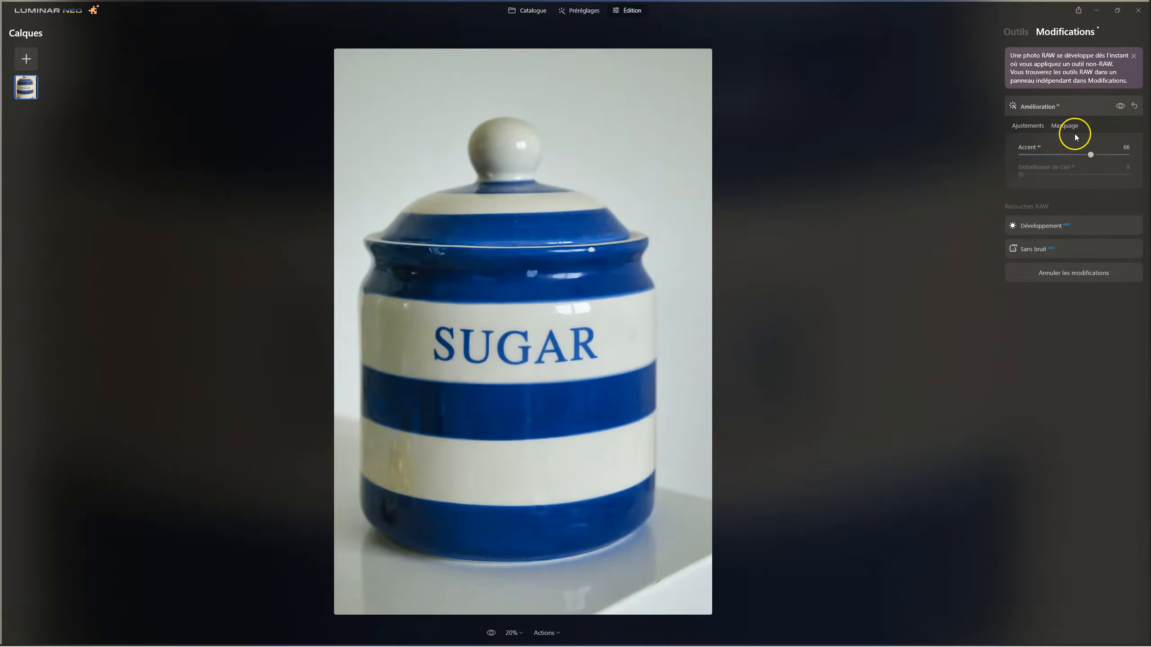
click(1016, 33)
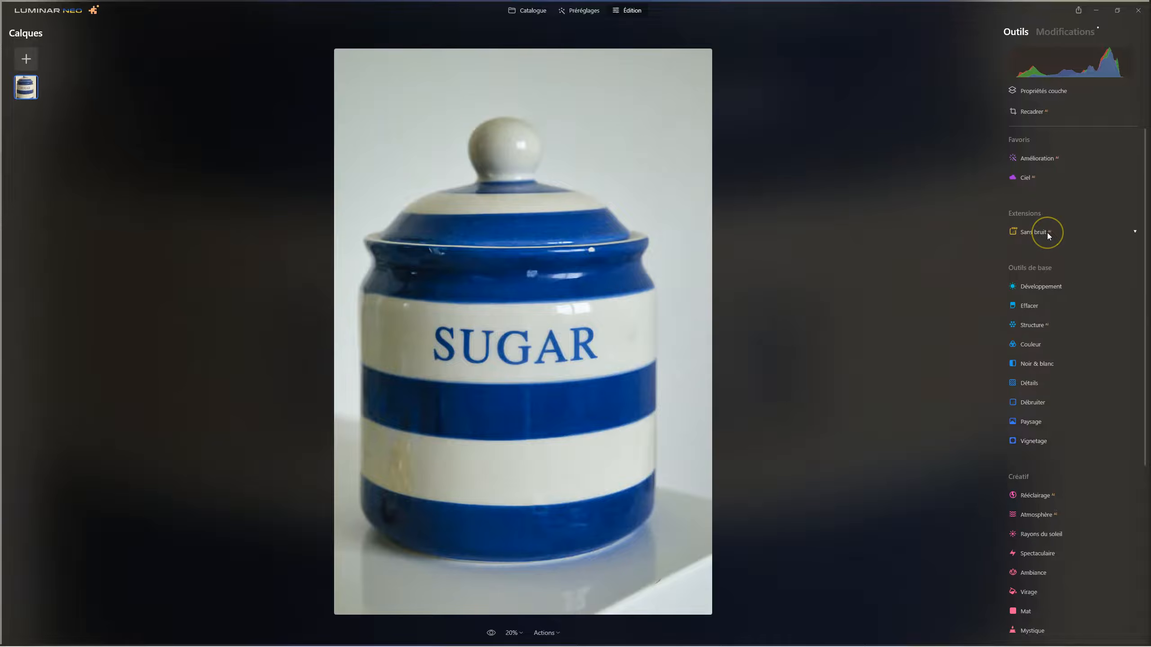
Check the photo's applied edits, with the non-RAW Amélioration separate from the RAW Développement and Sans bruit.
click(1043, 291)
click(1065, 36)
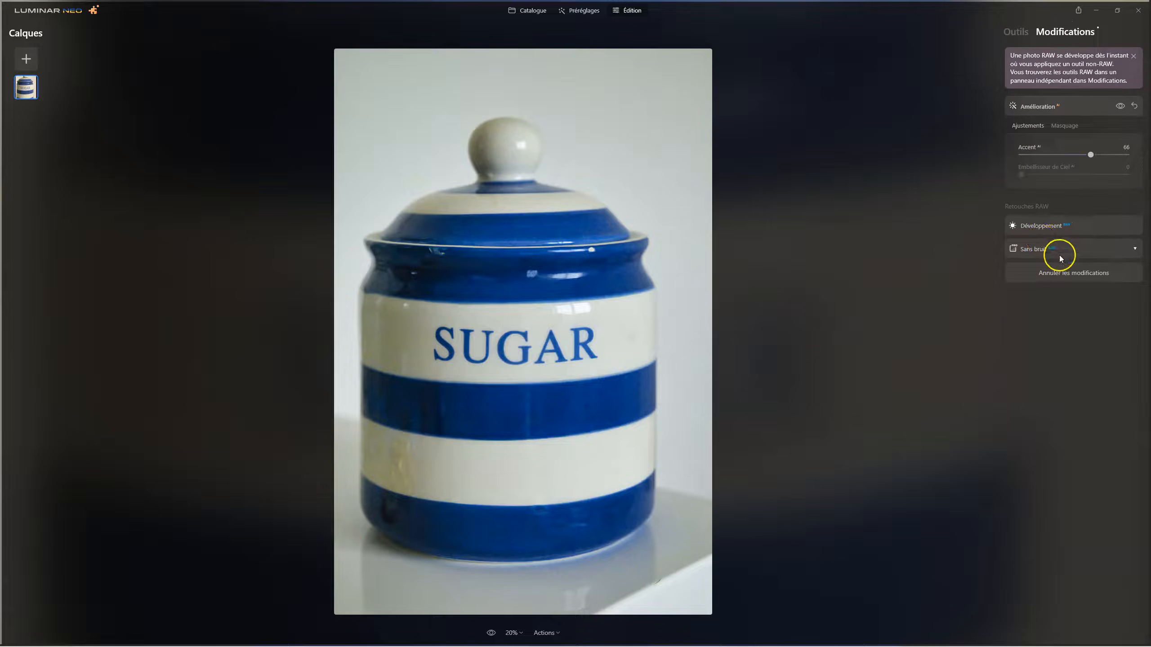
click(1017, 31)
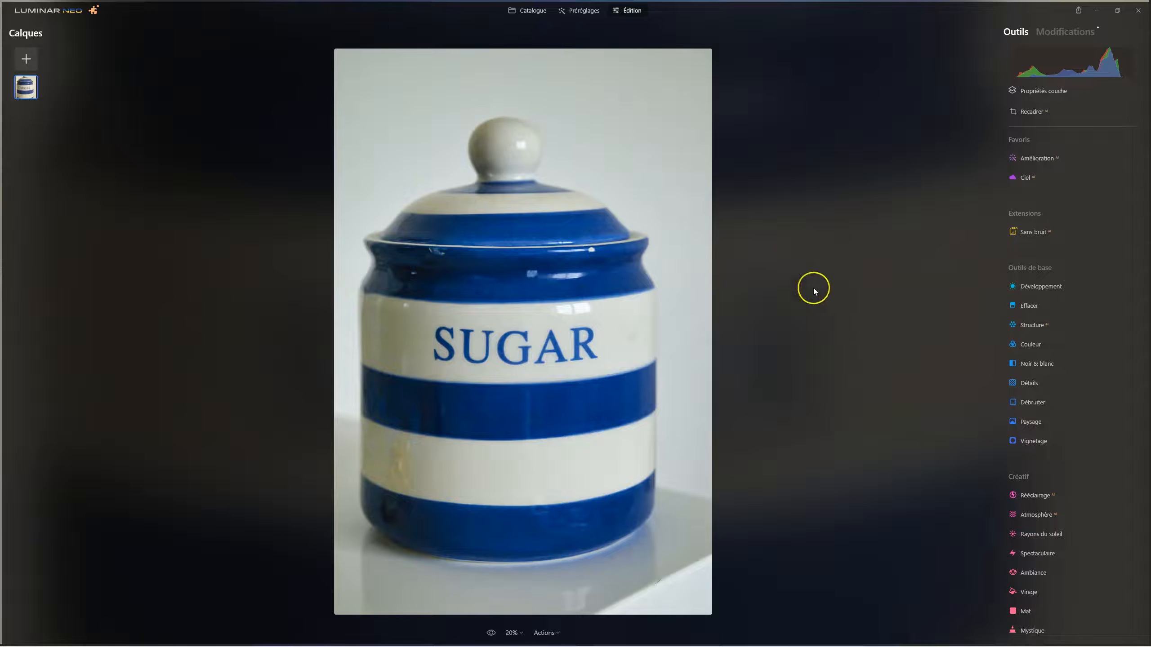
Try a slight white balance temperature shift in the non-RAW Développement tool and reset it.
click(1012, 286)
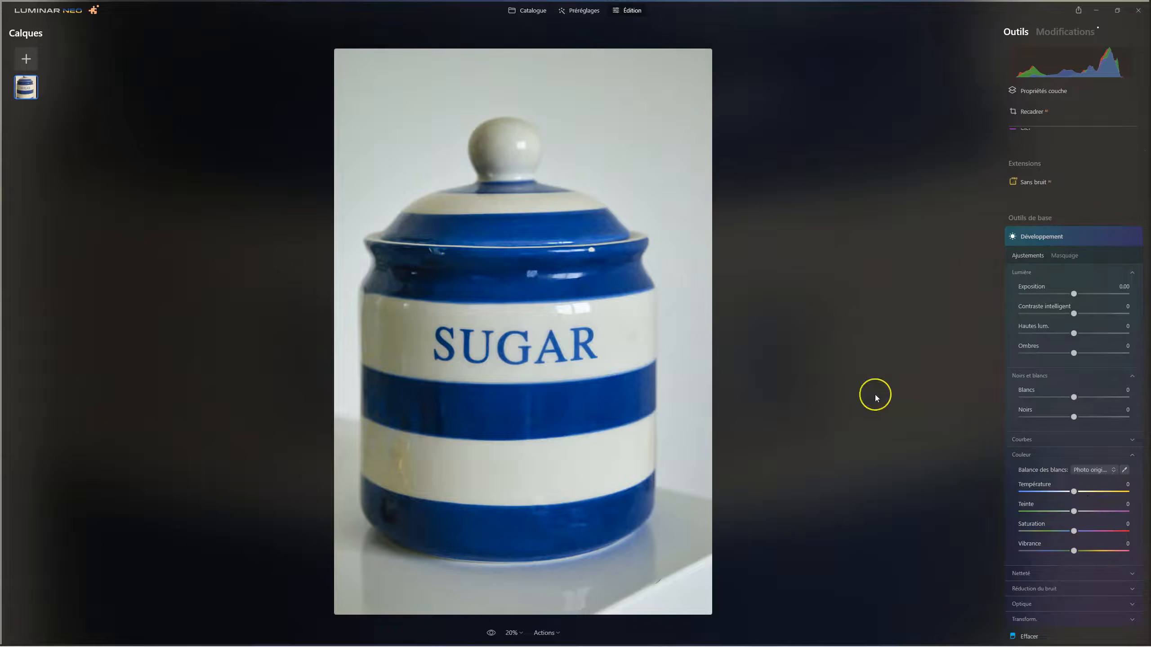
mouse_move(1074, 493)
mouse_down()
mouse_move(1097, 493)
mouse_move(1078, 493)
mouse_up()
double_click(1078, 493)
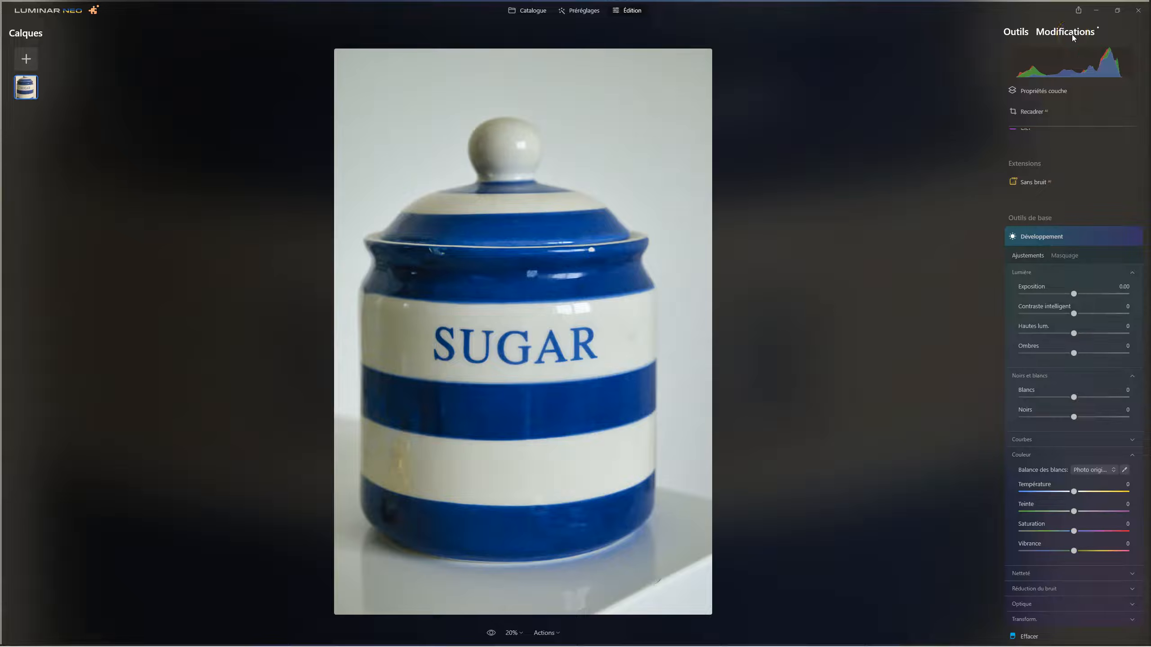
click(1036, 235)
Apply the Sans bruit extension at the Supérieure level as a non-RAW edit and view the photo at 100%.
click(1034, 181)
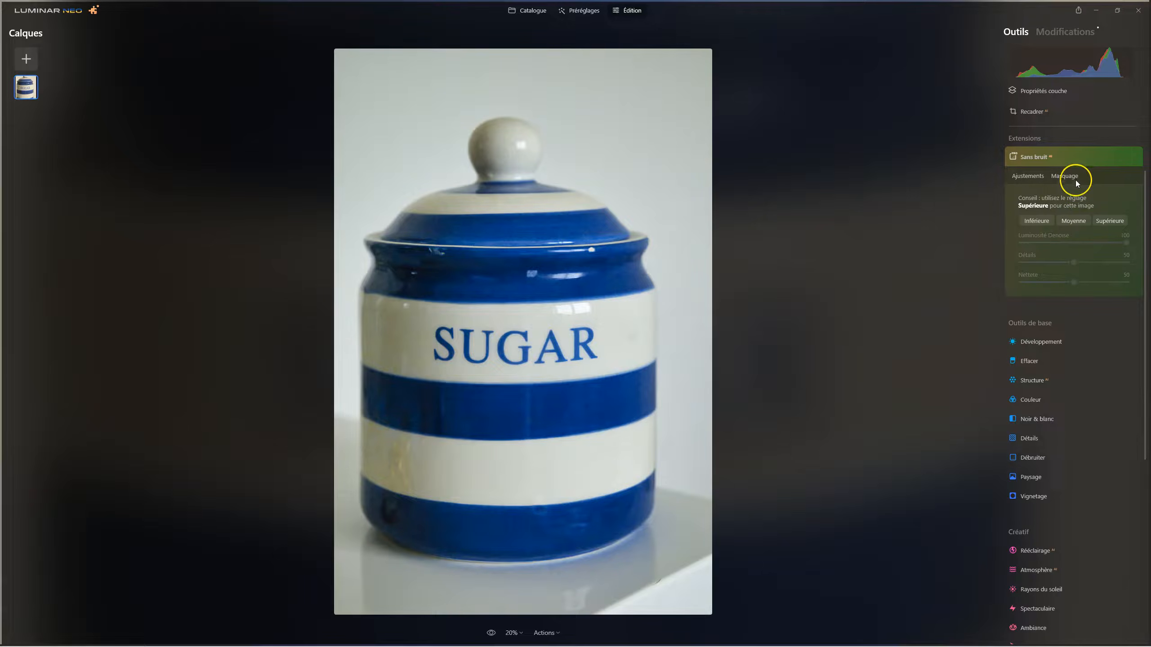
click(1114, 221)
click(1113, 221)
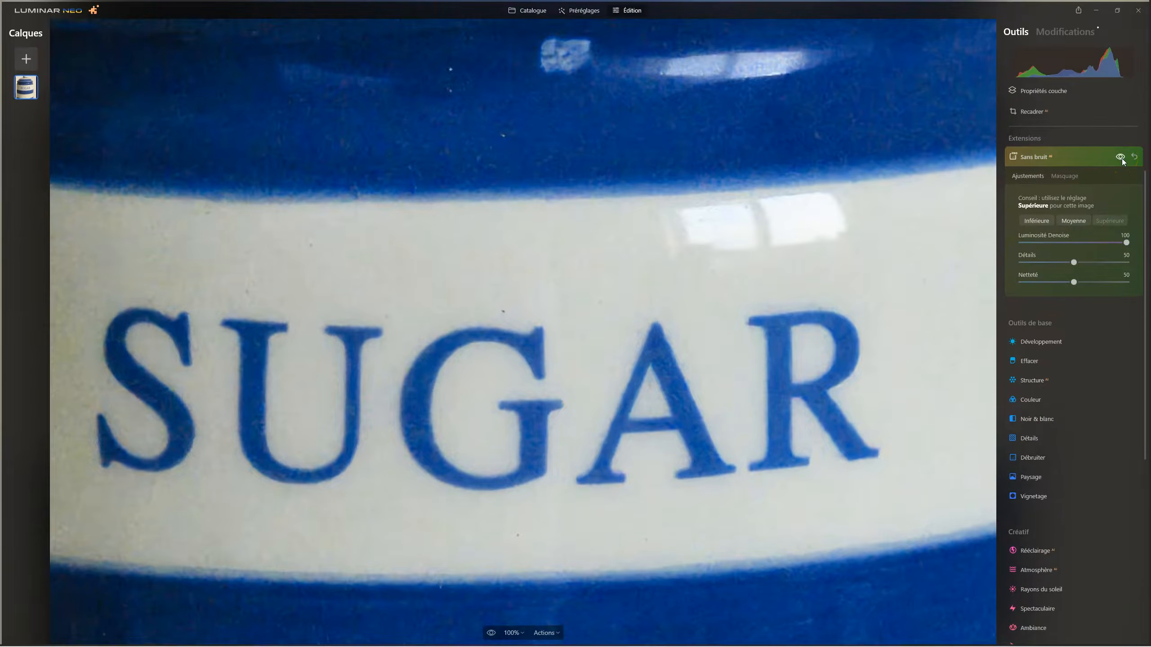
Compare the SUGAR lettering with and without the second Sans bruit pass, and against the original photo.
click(1121, 158)
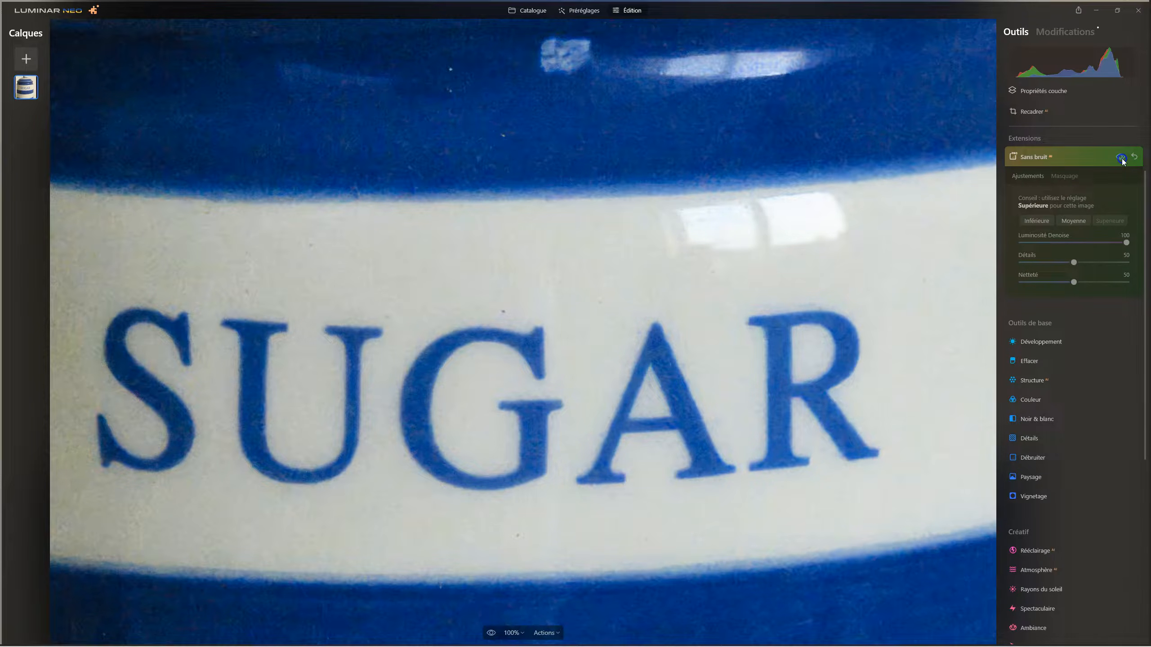
click(1121, 157)
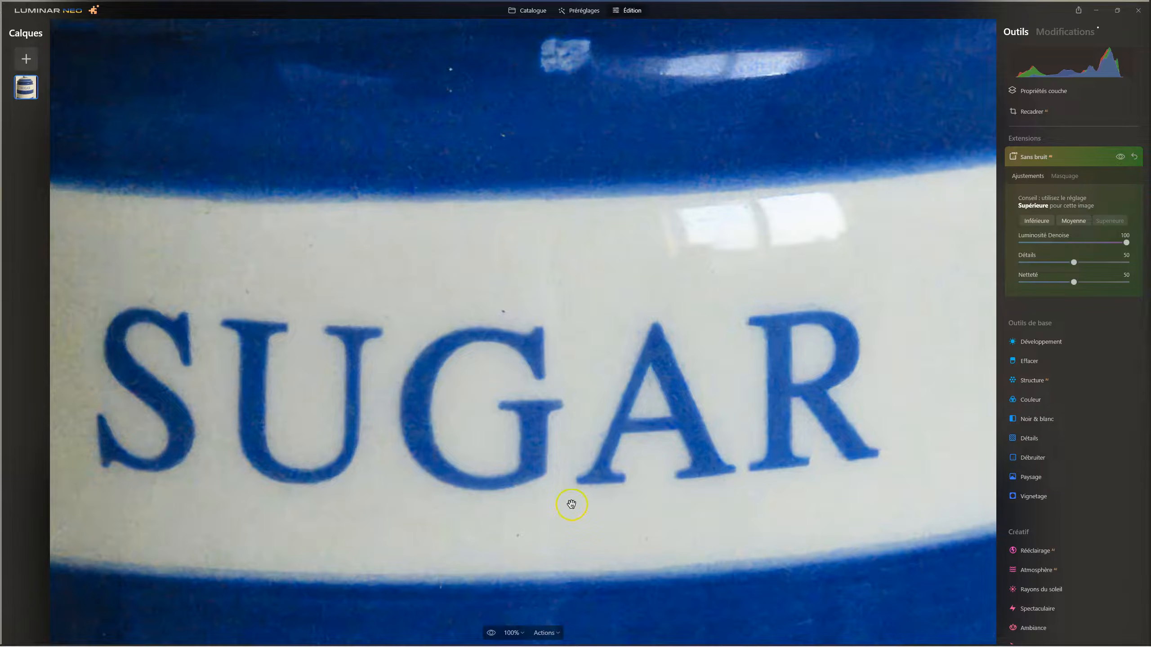
click(491, 633)
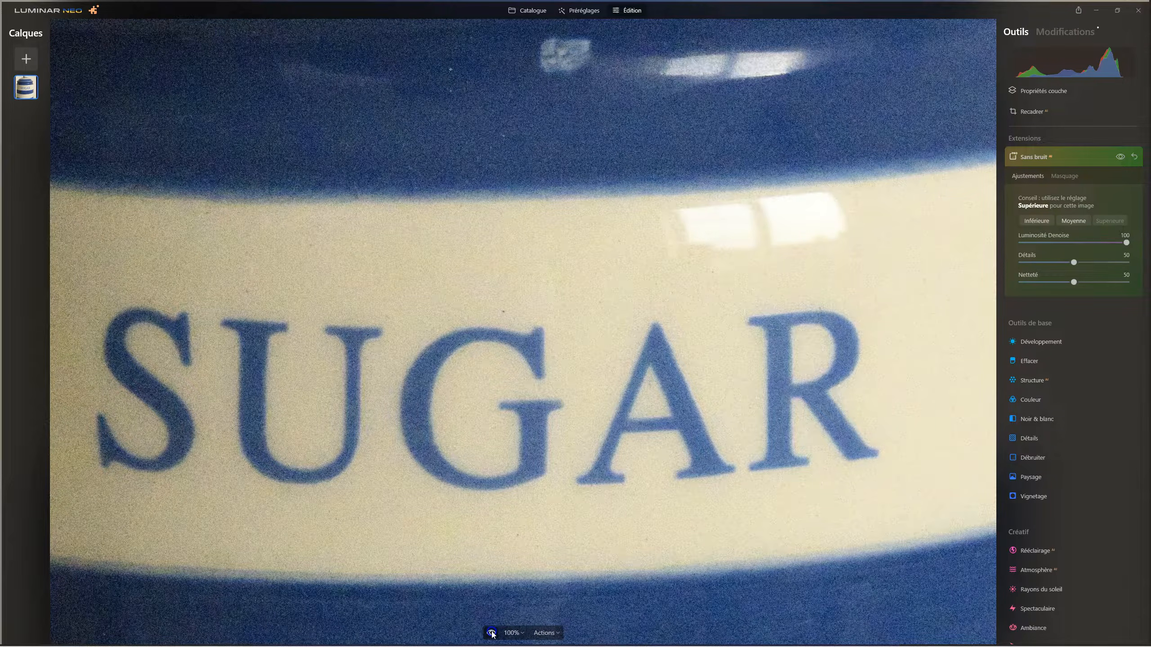
click(492, 633)
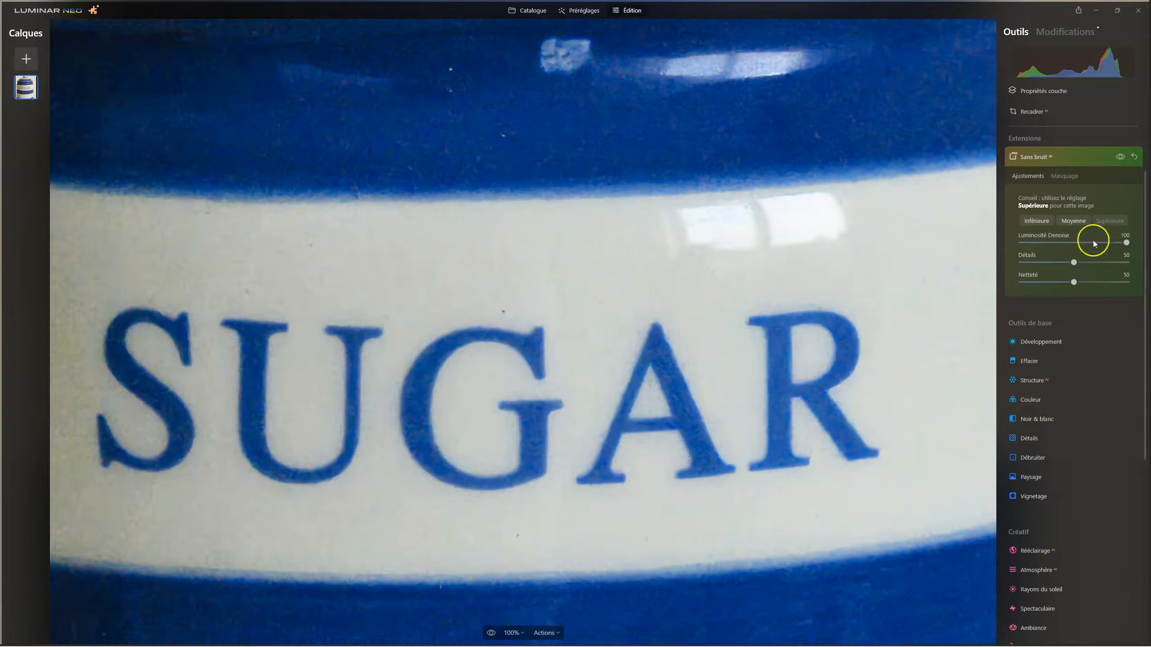
click(1122, 158)
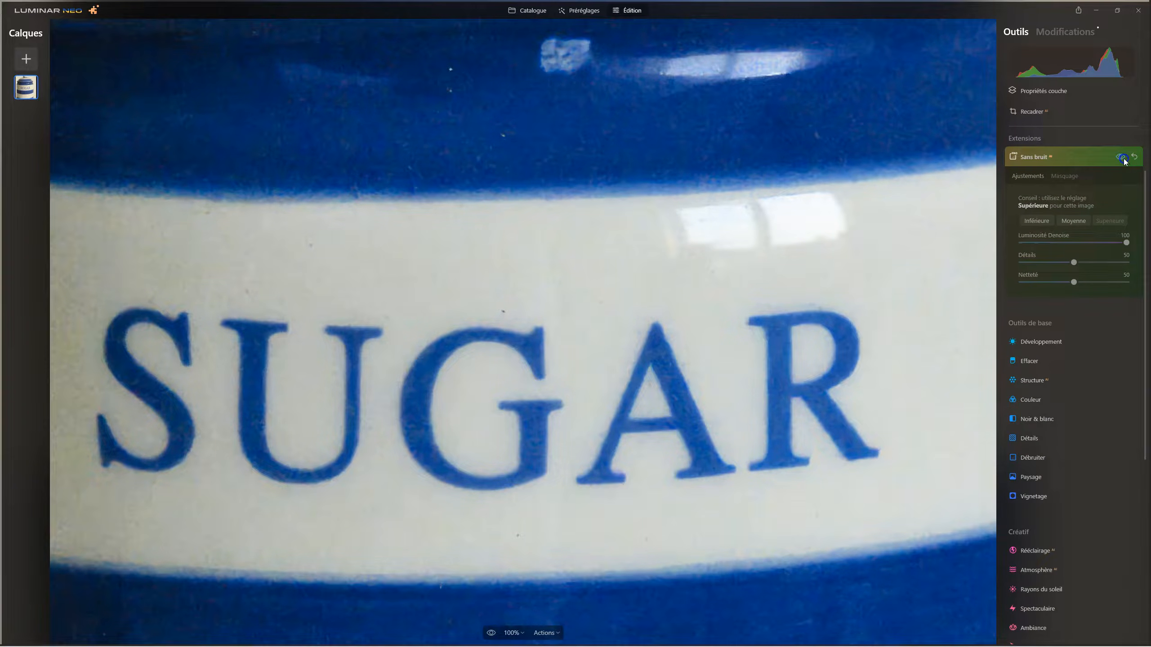
click(1123, 158)
click(1122, 158)
click(1123, 159)
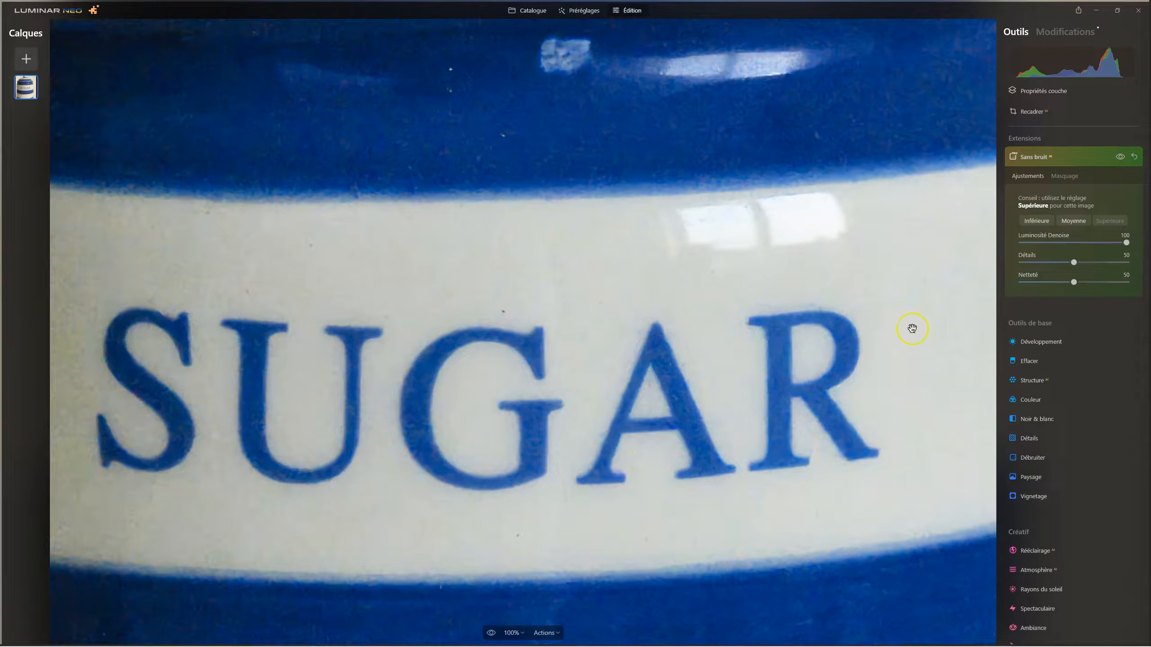
Try Netteté at 79 and Détails at 83 in Sans bruit, and reset both to their defaults.
click(1075, 282)
drag(1077, 284, 1123, 282)
click(1080, 264)
mouse_move(1120, 282)
mouse_down()
mouse_move(1108, 283)
mouse_move(1109, 265)
mouse_up()
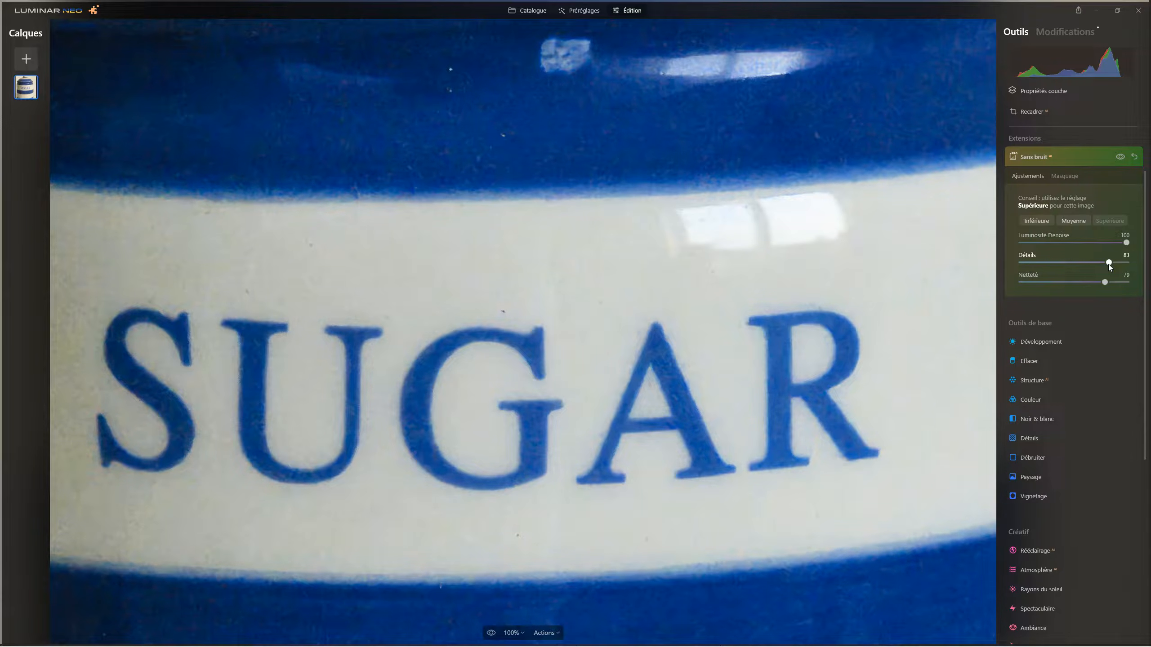
double_click(1108, 263)
double_click(1104, 282)
Vary the Luminosité Denoise amount in Sans bruit and set it to 91.
click(1135, 242)
drag(1135, 242, 1108, 244)
drag(965, 241, 961, 241)
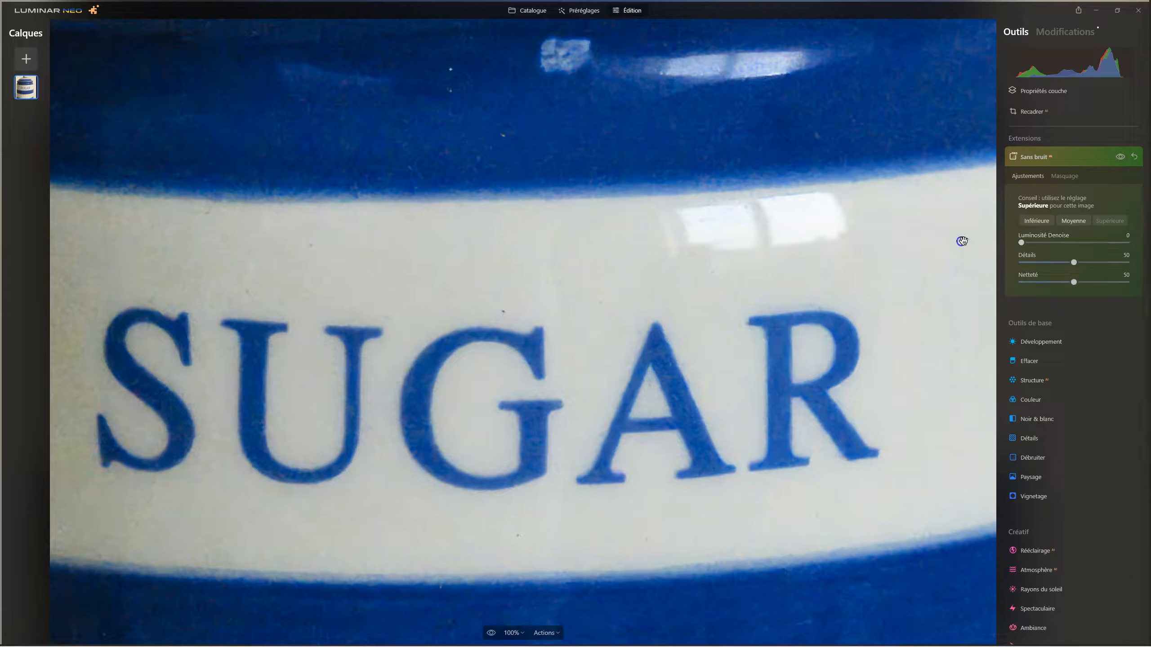
click(1020, 244)
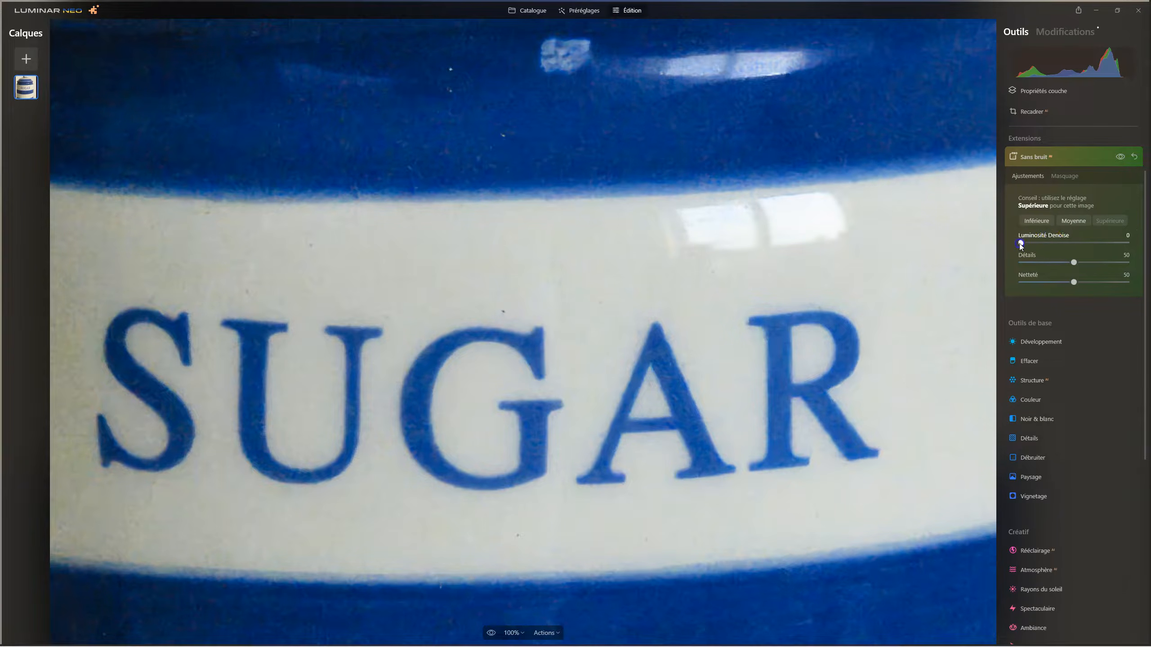
drag(1089, 244, 1114, 244)
Paint a Sans bruit mask on the blue band above the SUGAR lettering at brush intensity 100, and display the mask.
click(1064, 178)
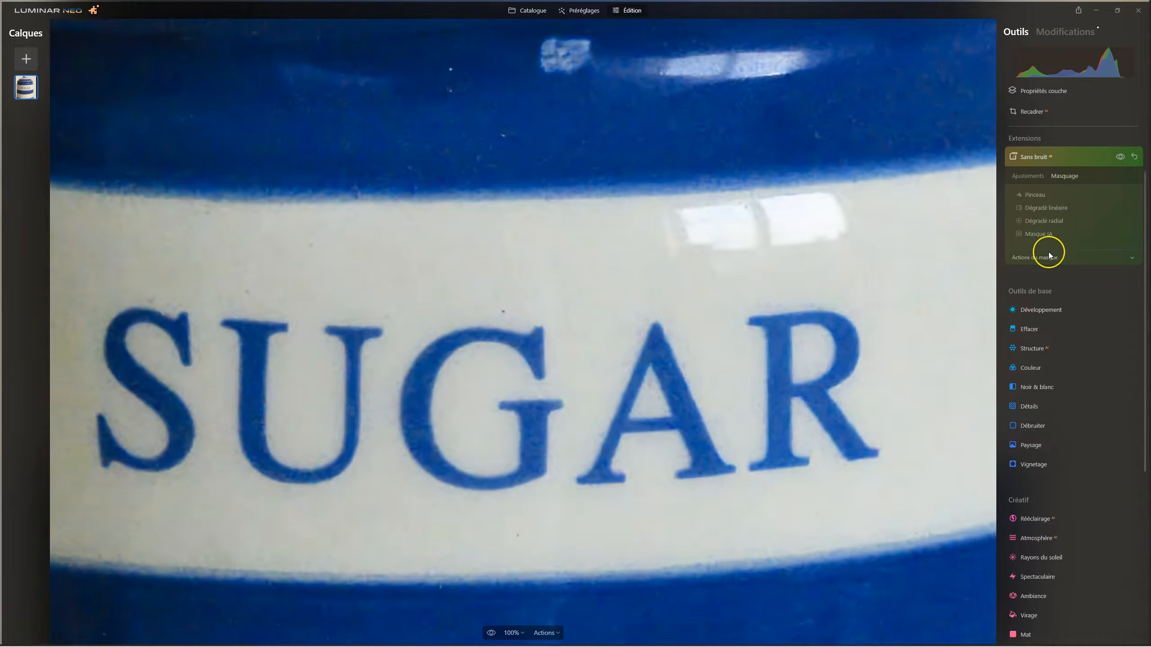
click(1039, 199)
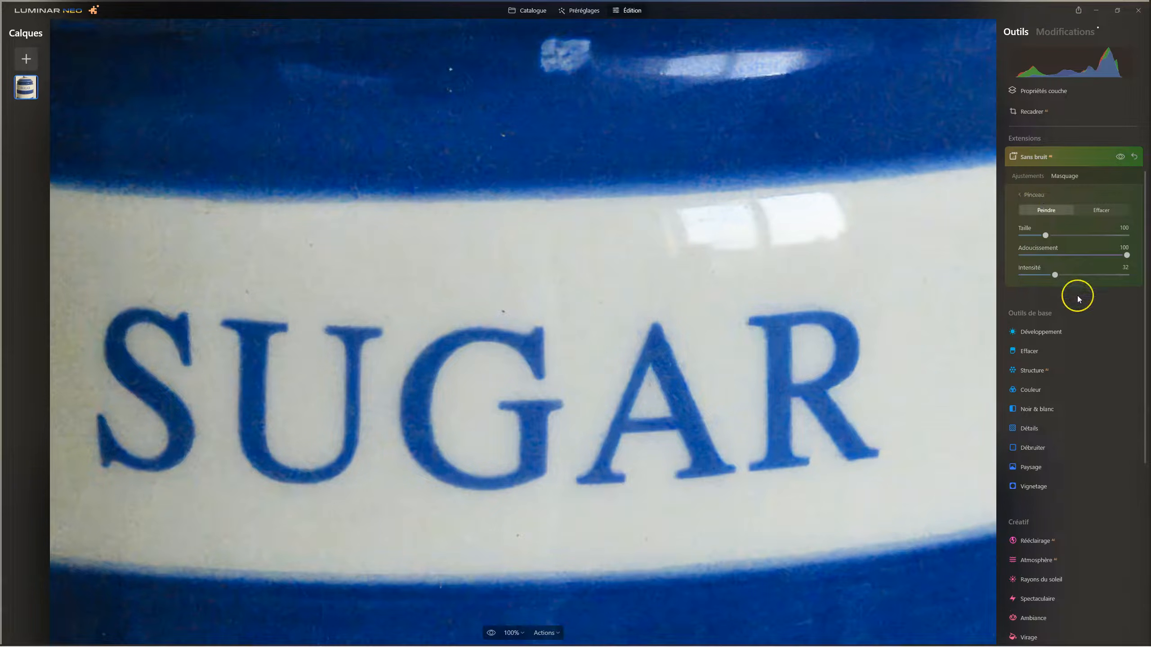
drag(1054, 275, 1127, 275)
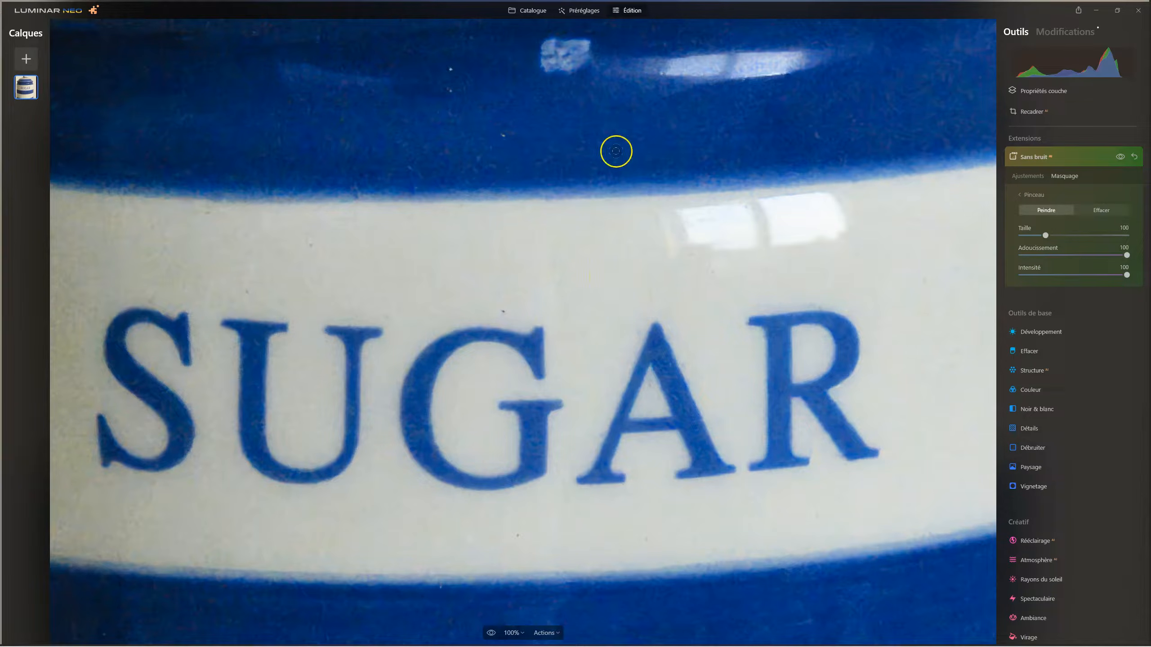
drag(511, 105, 634, 106)
mouse_move(466, 109)
mouse_down()
mouse_move(660, 146)
mouse_move(645, 85)
mouse_move(524, 113)
mouse_move(704, 124)
mouse_move(474, 85)
mouse_move(588, 148)
mouse_move(564, 78)
mouse_move(628, 135)
mouse_move(596, 79)
mouse_move(506, 137)
mouse_up()
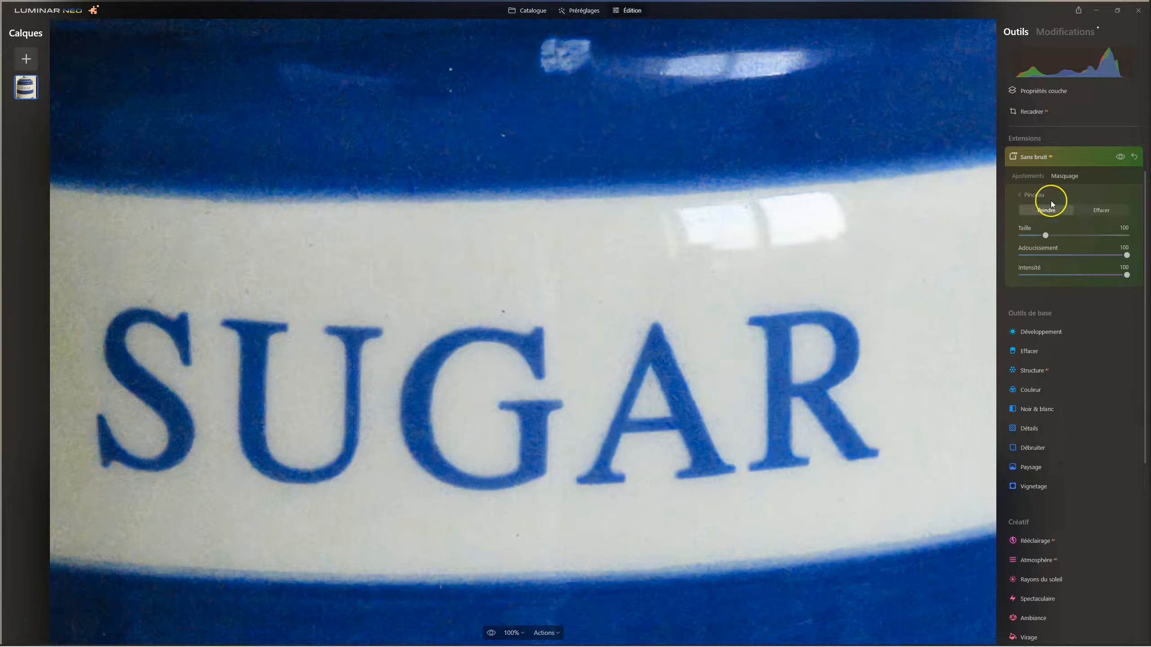
click(1038, 197)
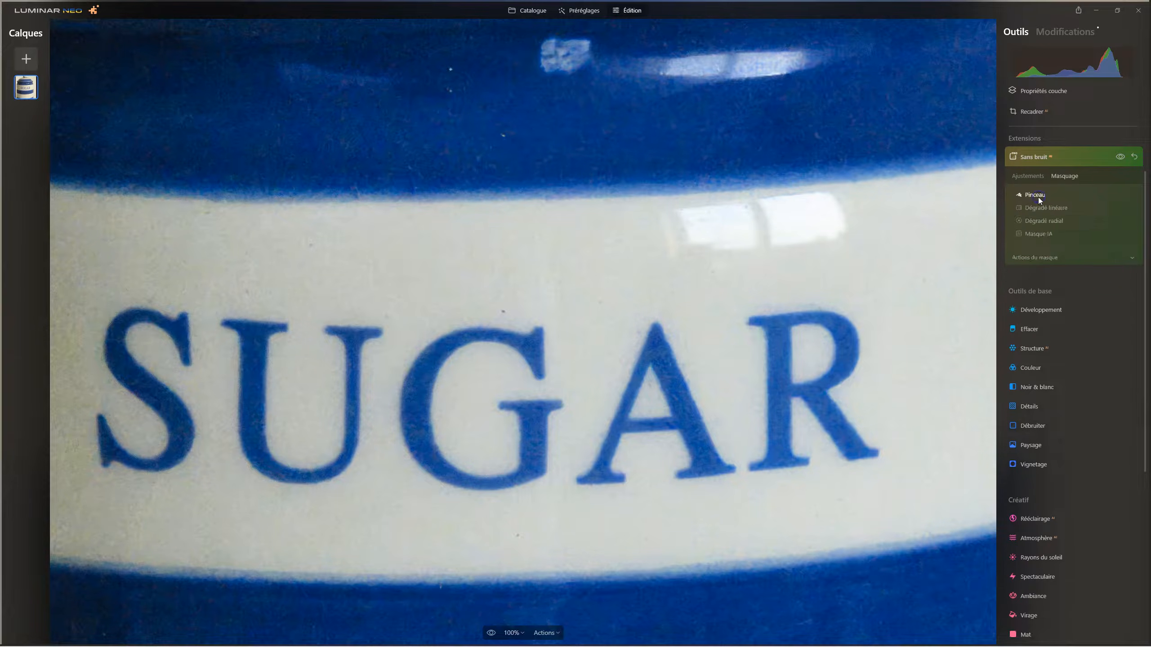
click(1032, 258)
click(1111, 283)
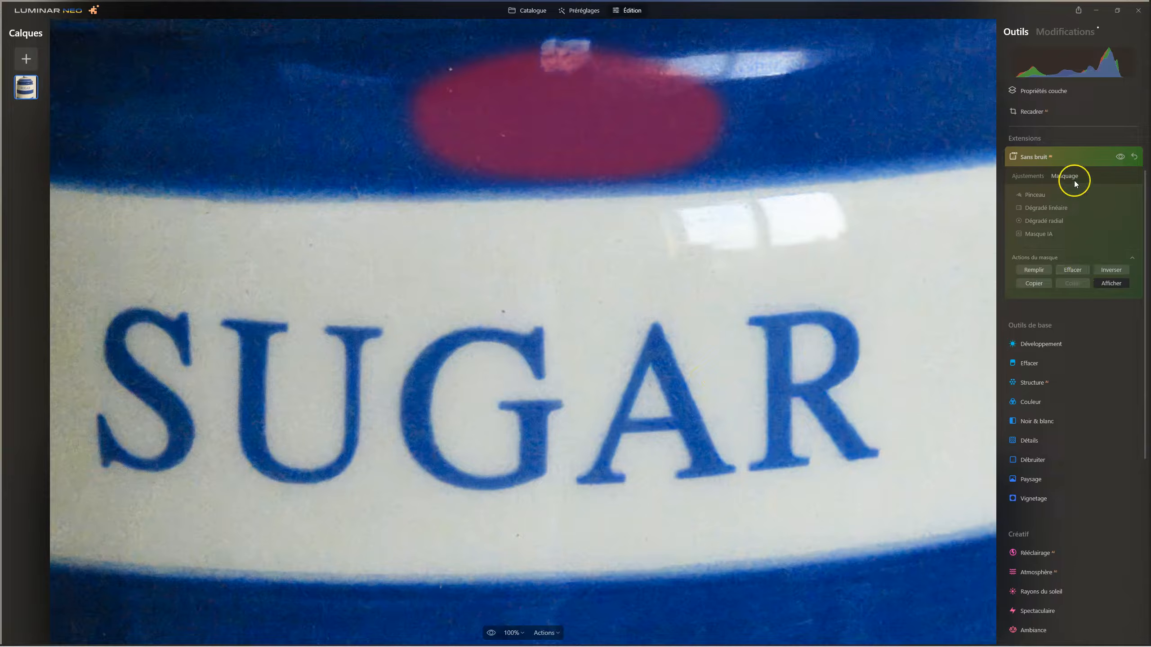
Replace the brushed Sans bruit mask with one filled over the whole photo and hide its overlay.
click(1085, 270)
click(1036, 271)
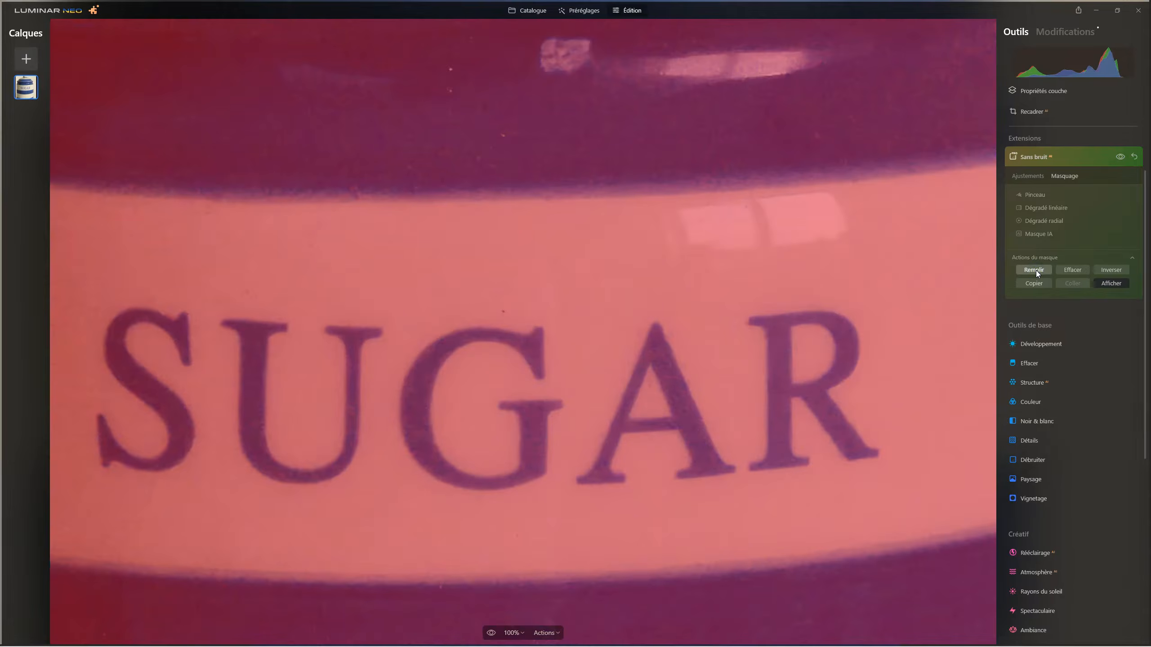
click(1117, 285)
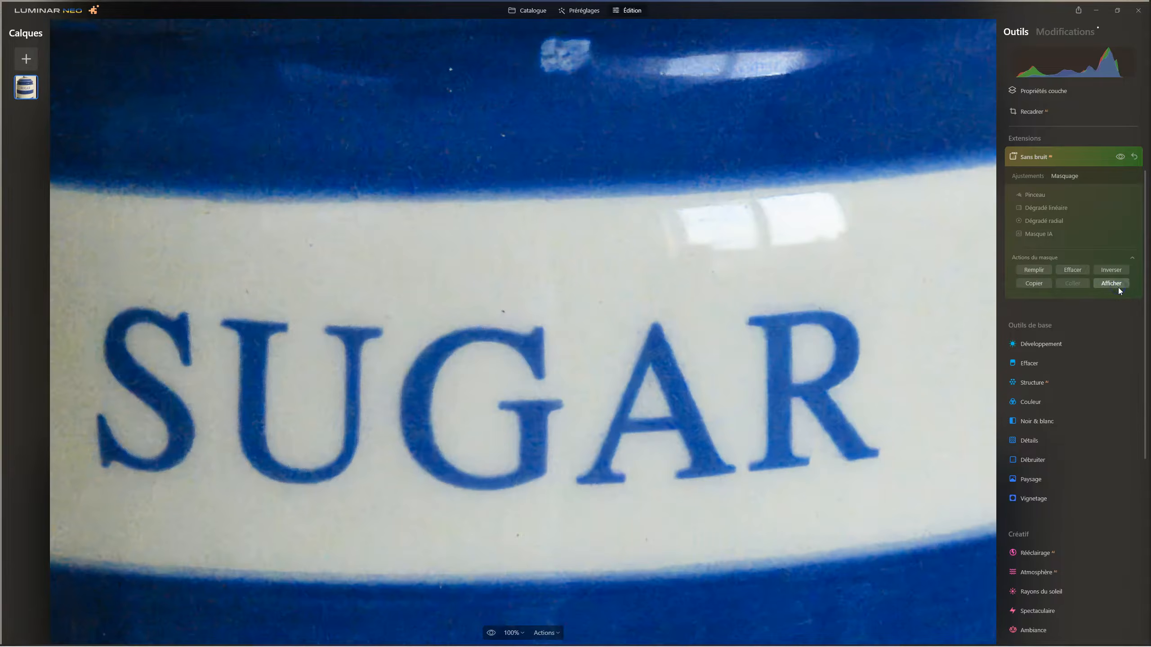
Compare the photo with and without Sans bruit, and the whole jar before and after all edits.
click(1119, 157)
click(1119, 156)
click(692, 263)
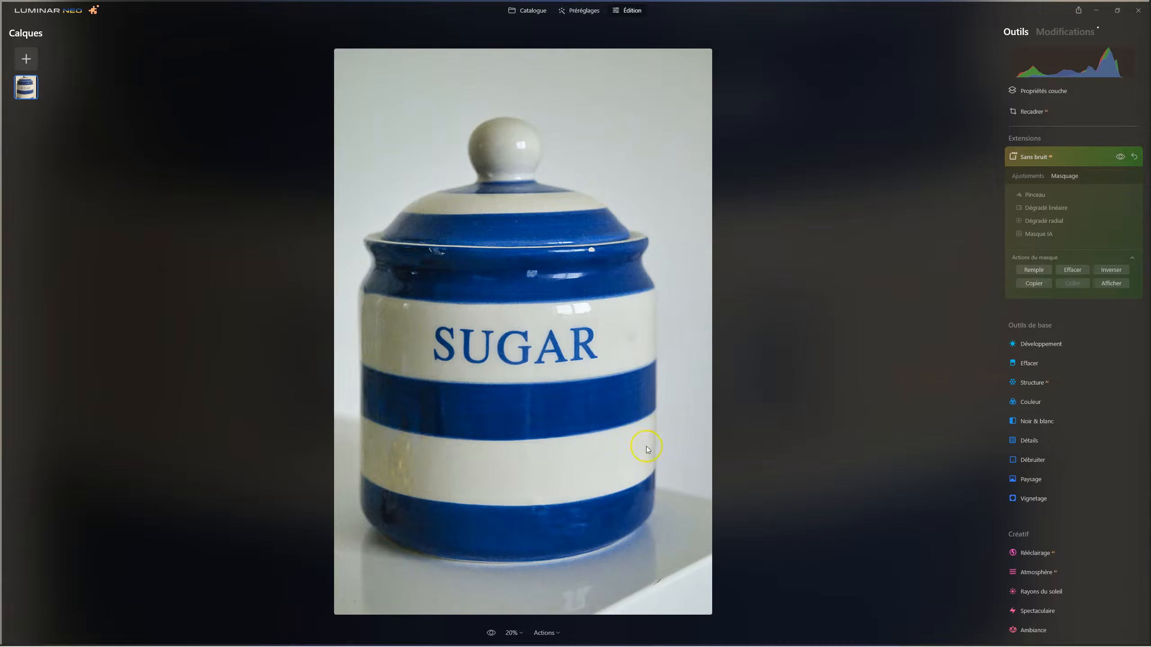
click(492, 633)
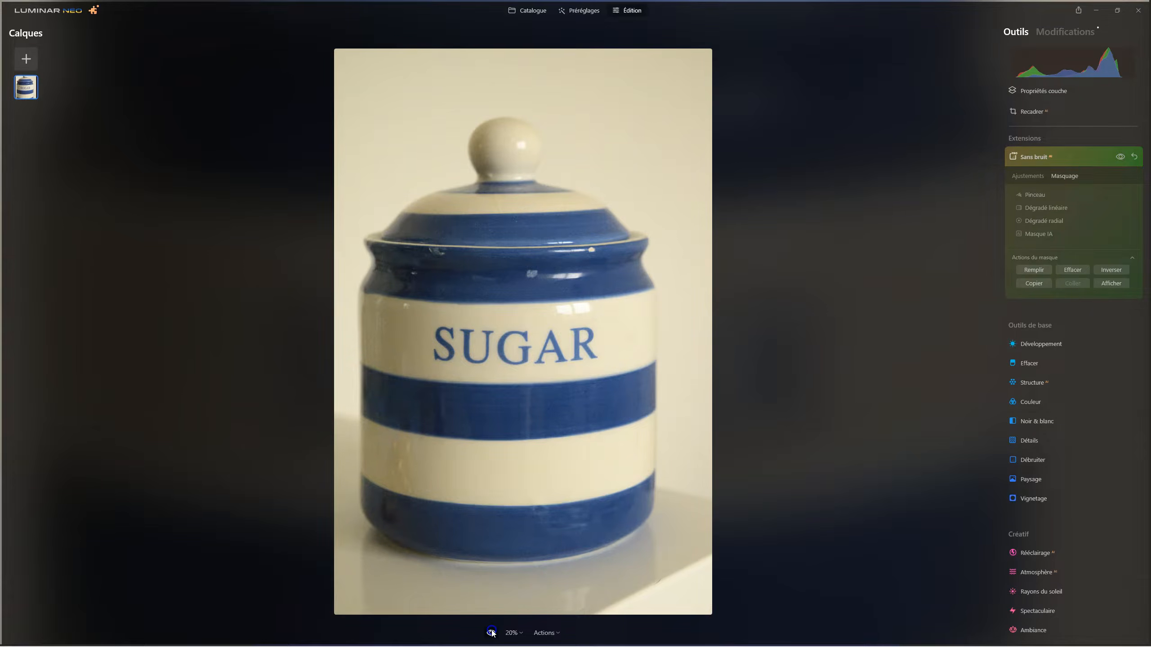
click(492, 633)
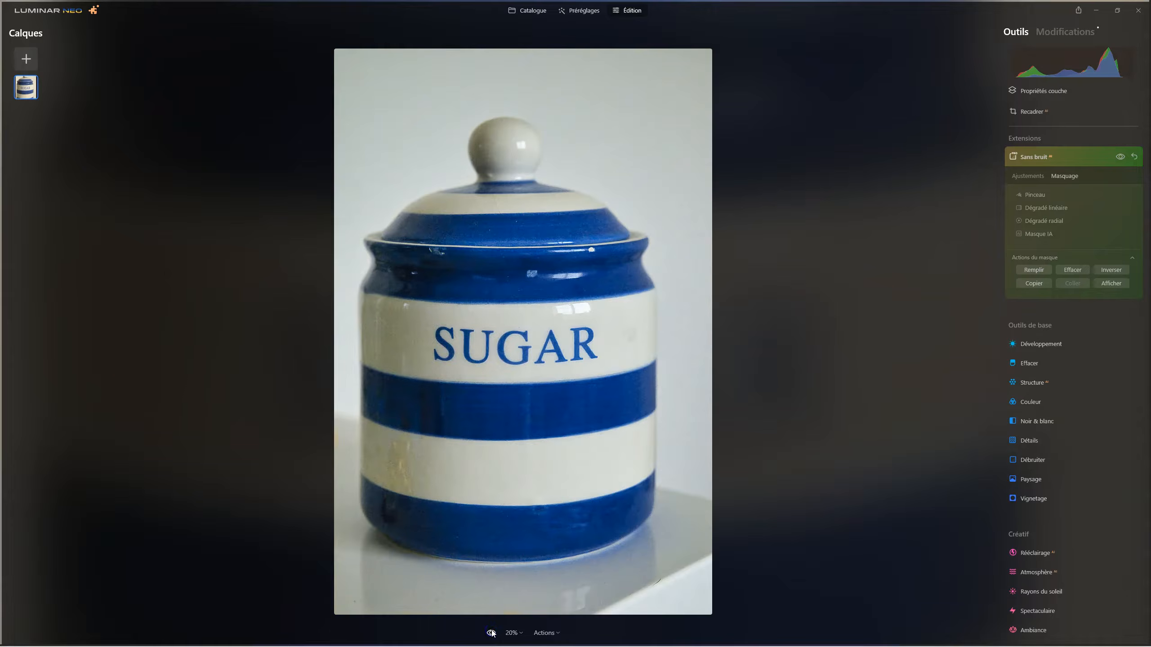
Among the applied edits, try Exposition at -2.22 in the non-RAW Développement and undo it.
click(1084, 36)
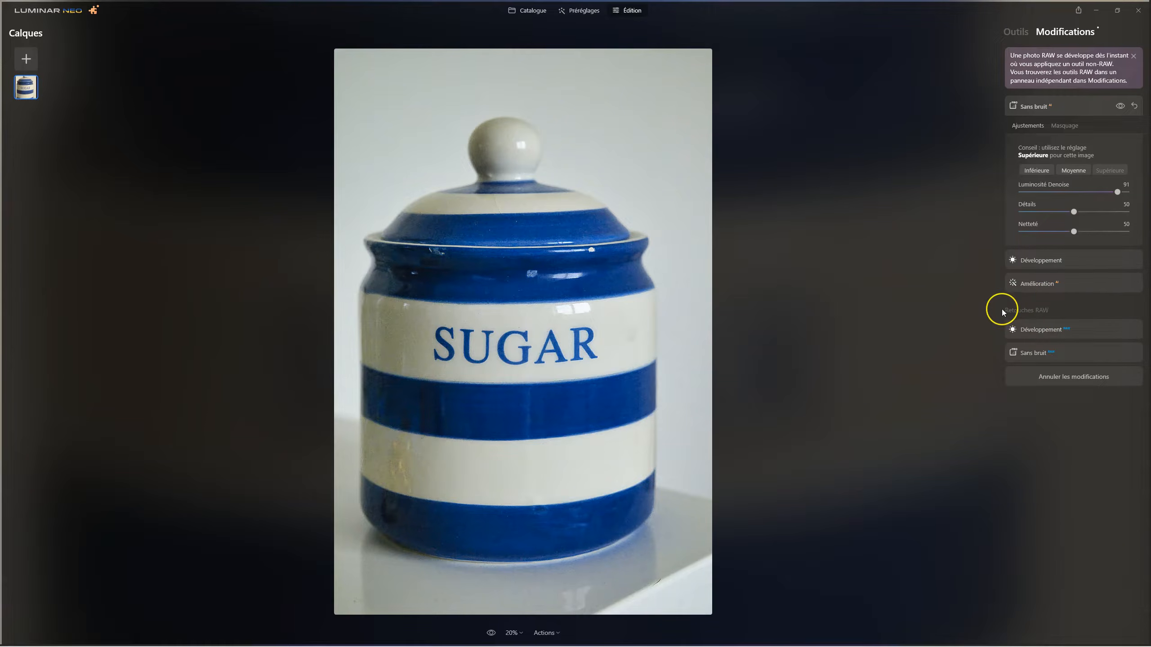
click(1074, 283)
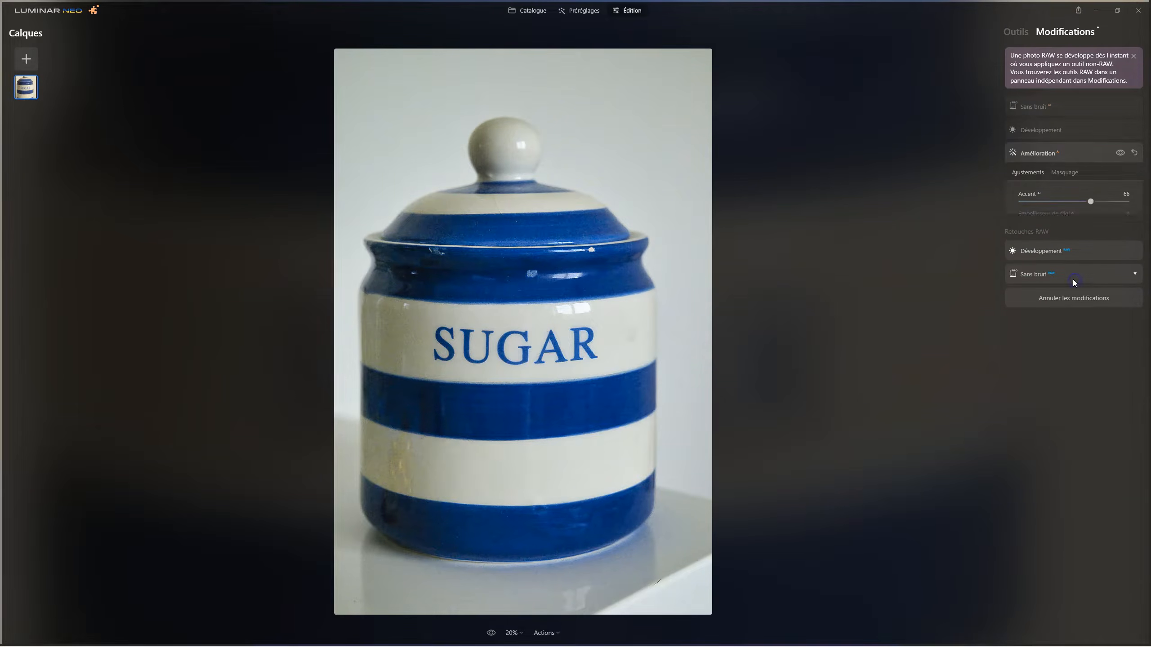
click(1038, 129)
click(1074, 187)
drag(1074, 187, 1050, 187)
click(1035, 130)
click(1036, 128)
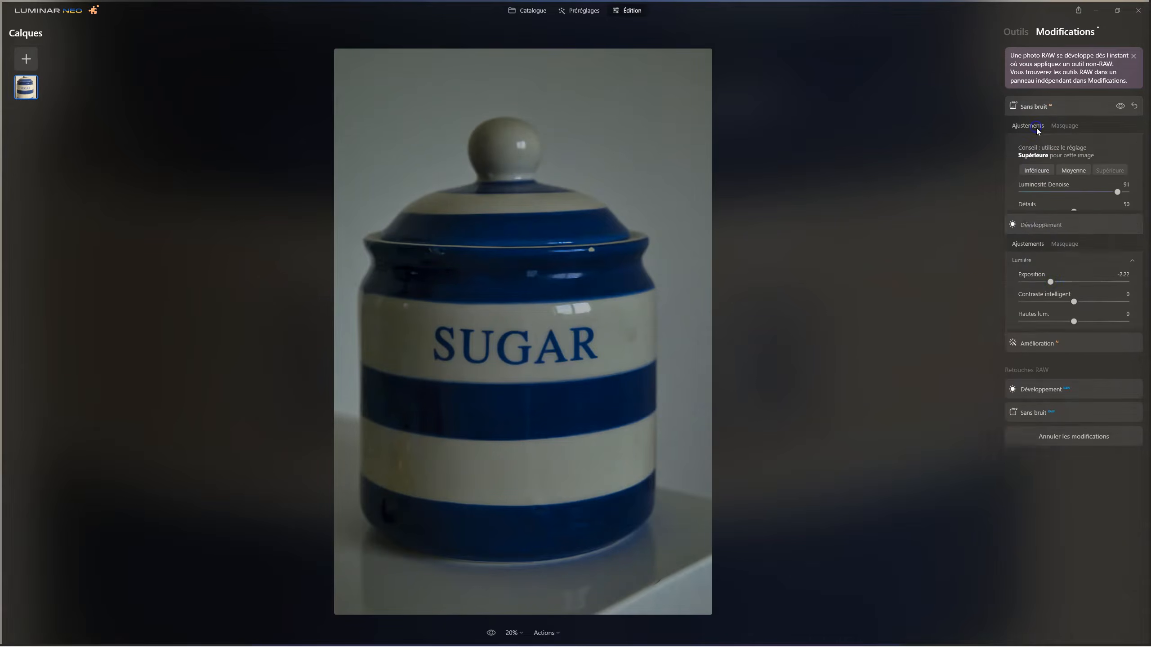
click(1028, 284)
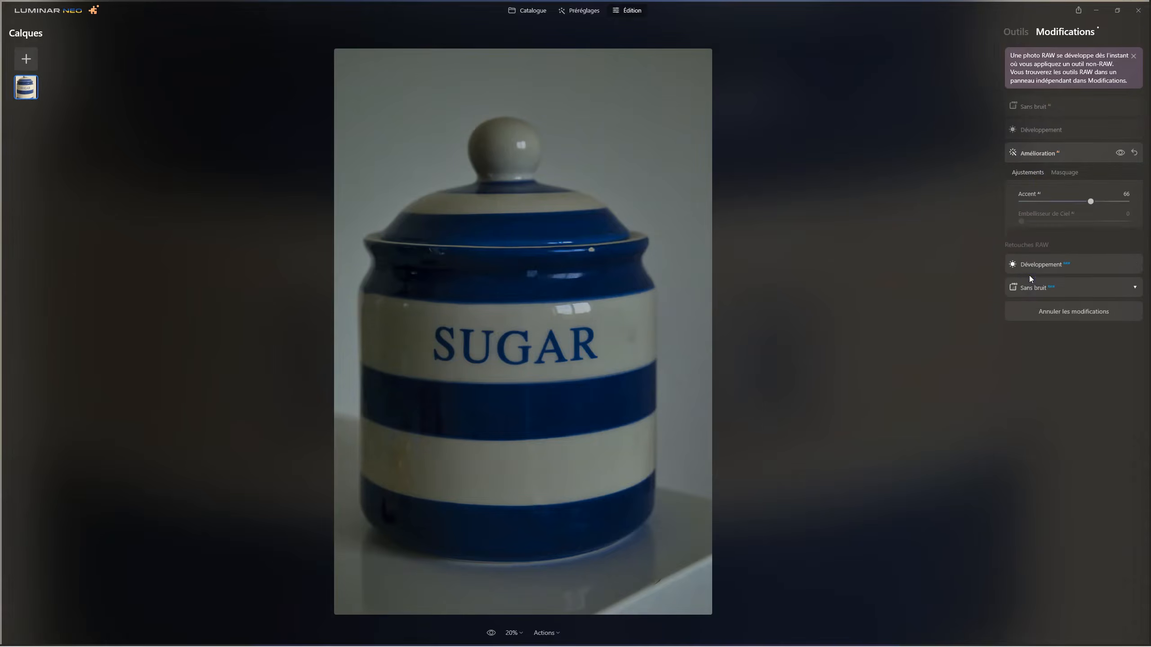
click(1041, 152)
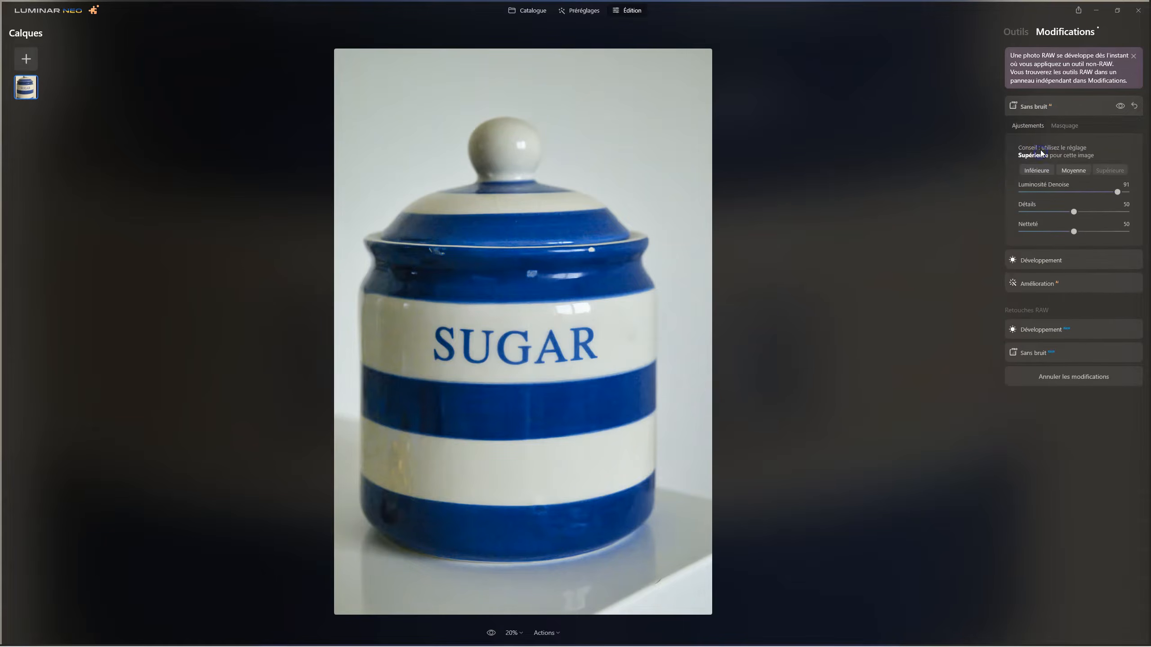
Examine the settings of the RAW Développement and RAW Sans bruit edits applied to the photo.
click(1041, 107)
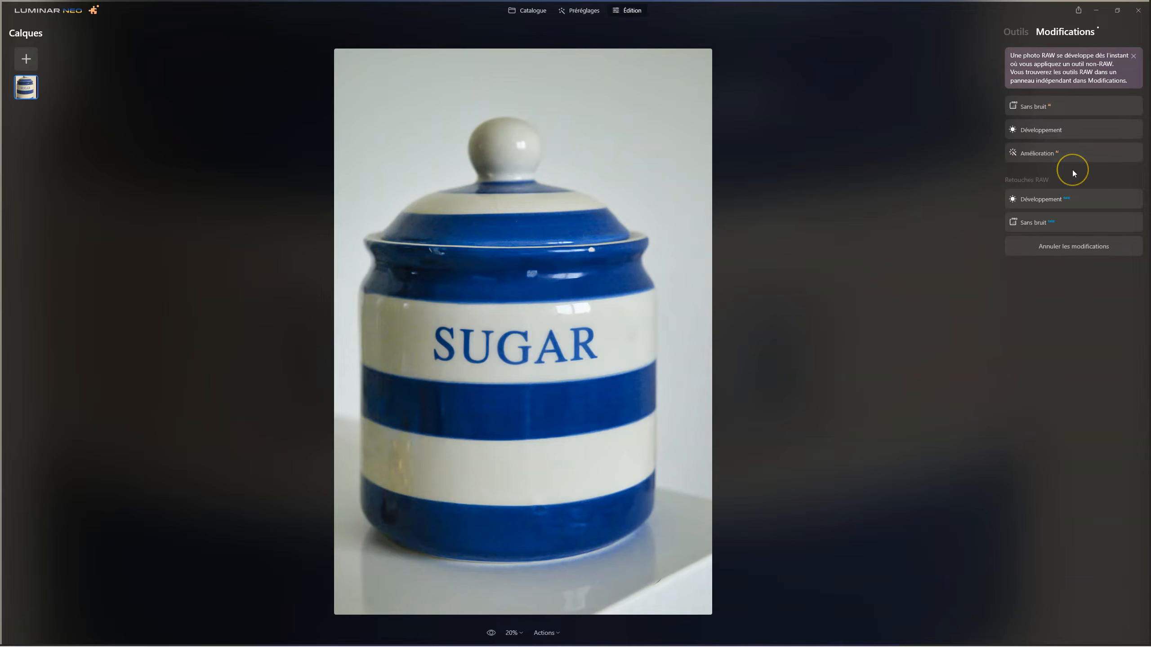
click(1055, 197)
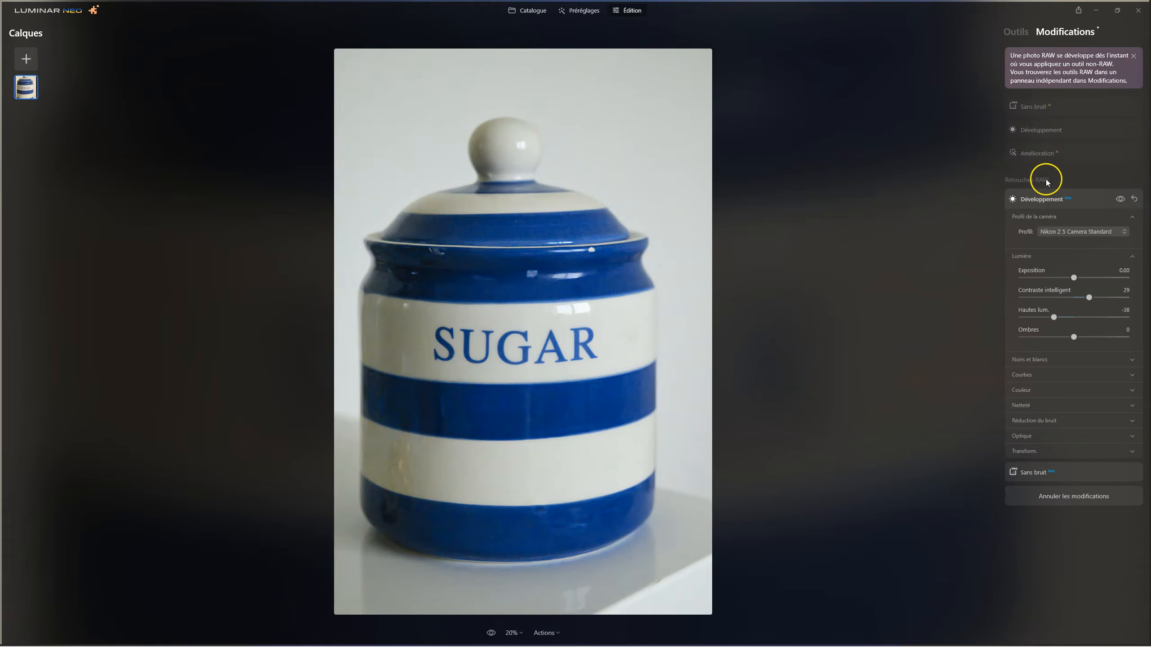
click(1035, 473)
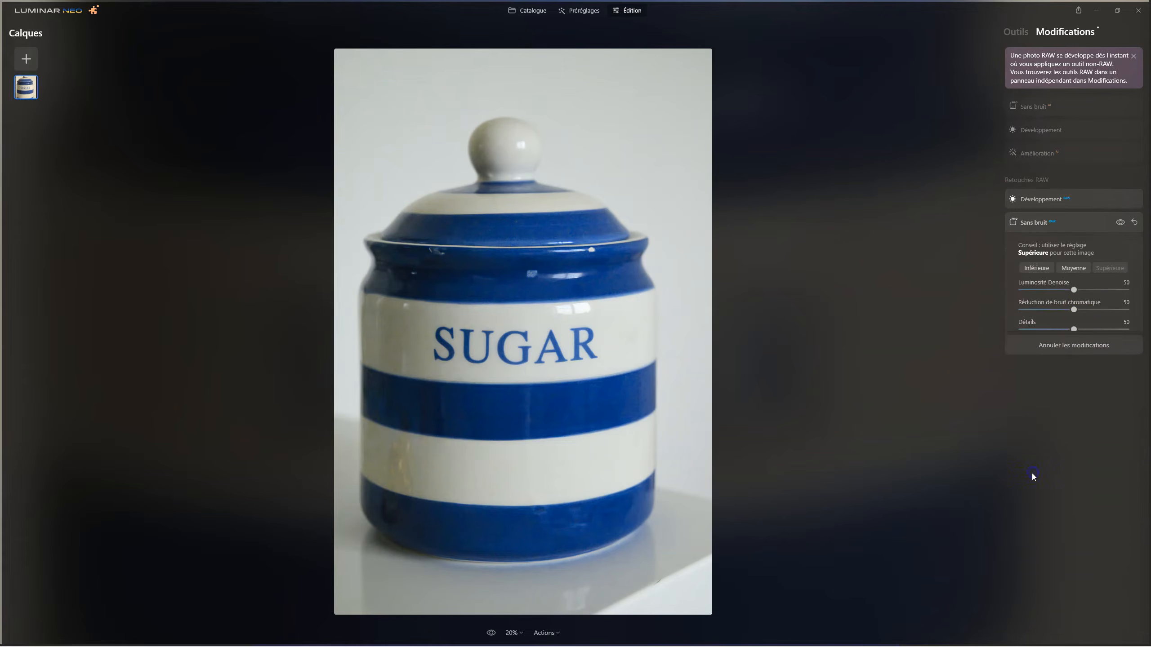
click(1040, 201)
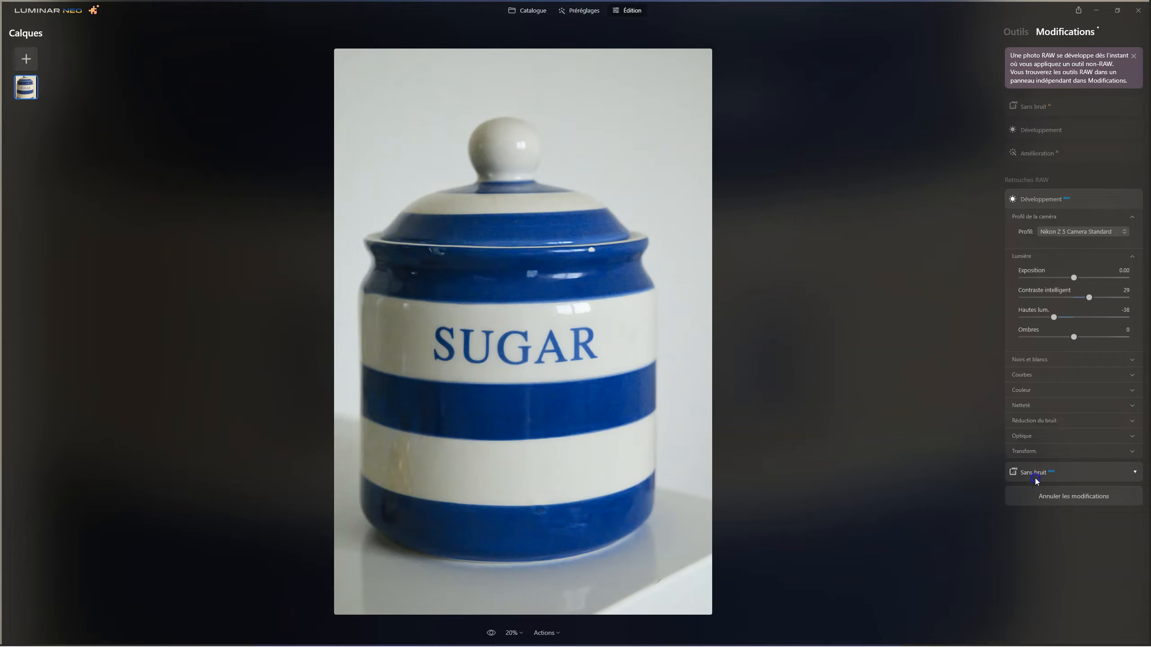
Review each applied edit's settings in turn, covering RAW Développement and Sans bruit plus non-RAW Amélioration, Développement and Sans bruit.
click(1035, 476)
click(1045, 200)
click(1037, 472)
click(1042, 200)
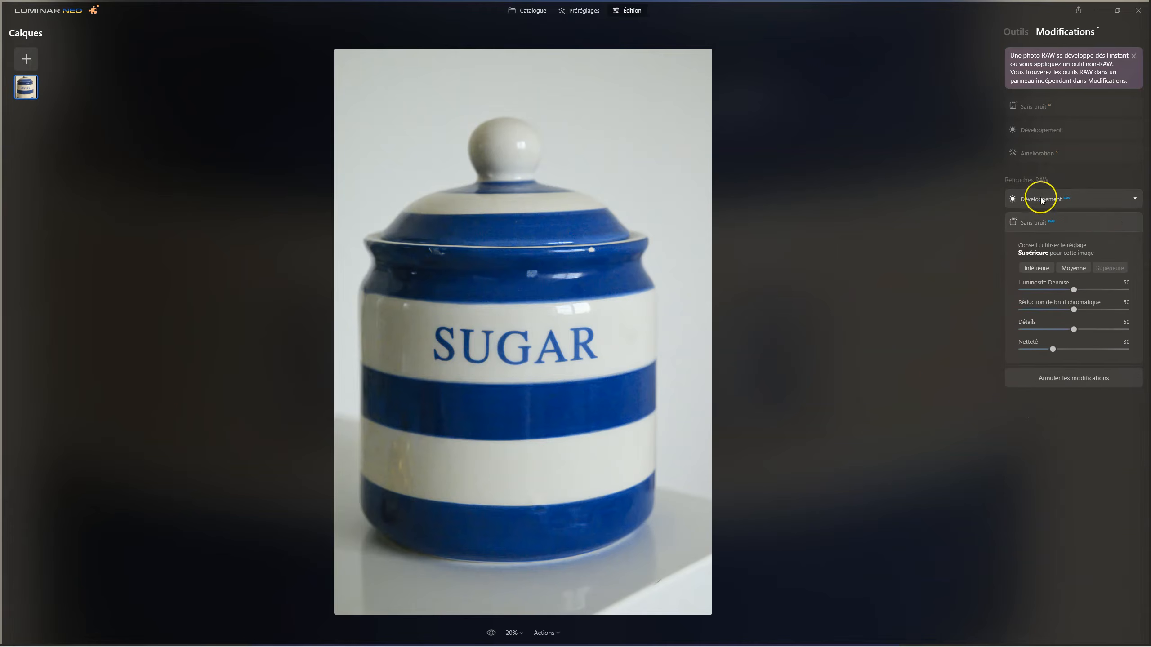
click(1041, 200)
click(1047, 155)
click(1042, 135)
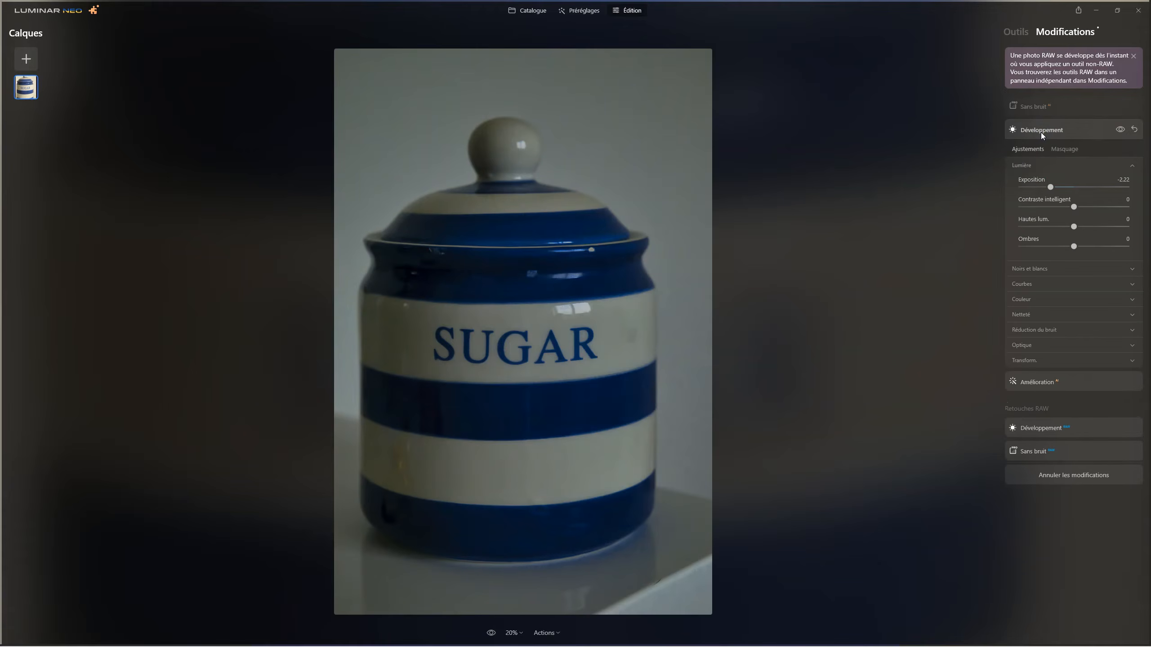
click(1034, 133)
click(1033, 107)
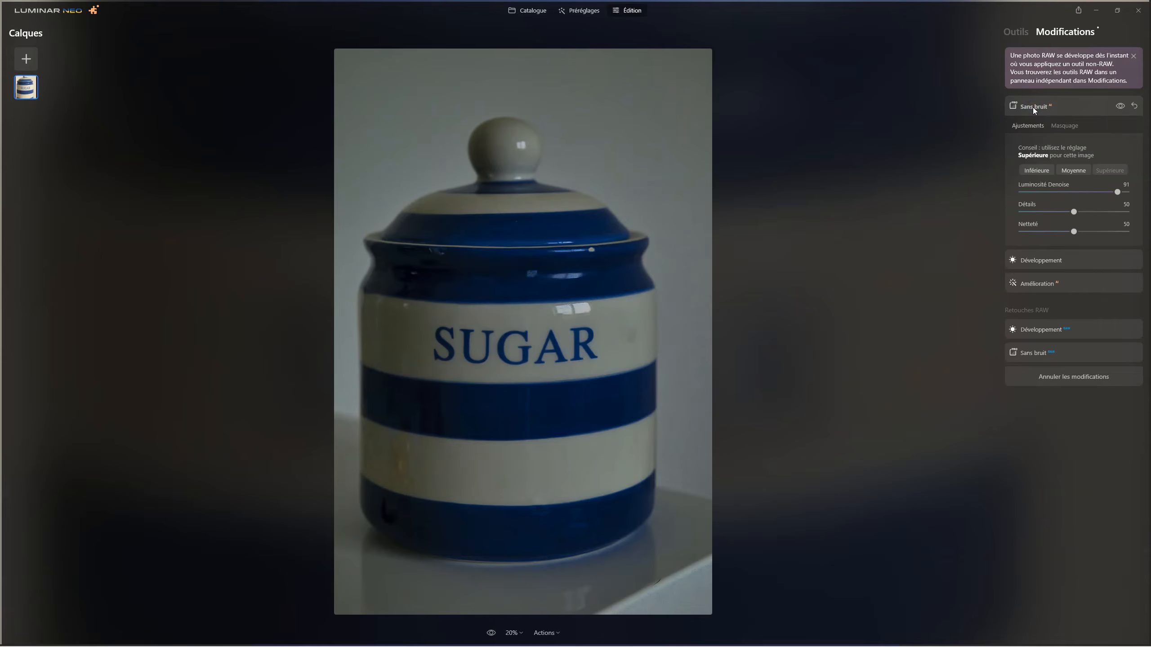
click(1052, 329)
click(1045, 471)
click(1045, 204)
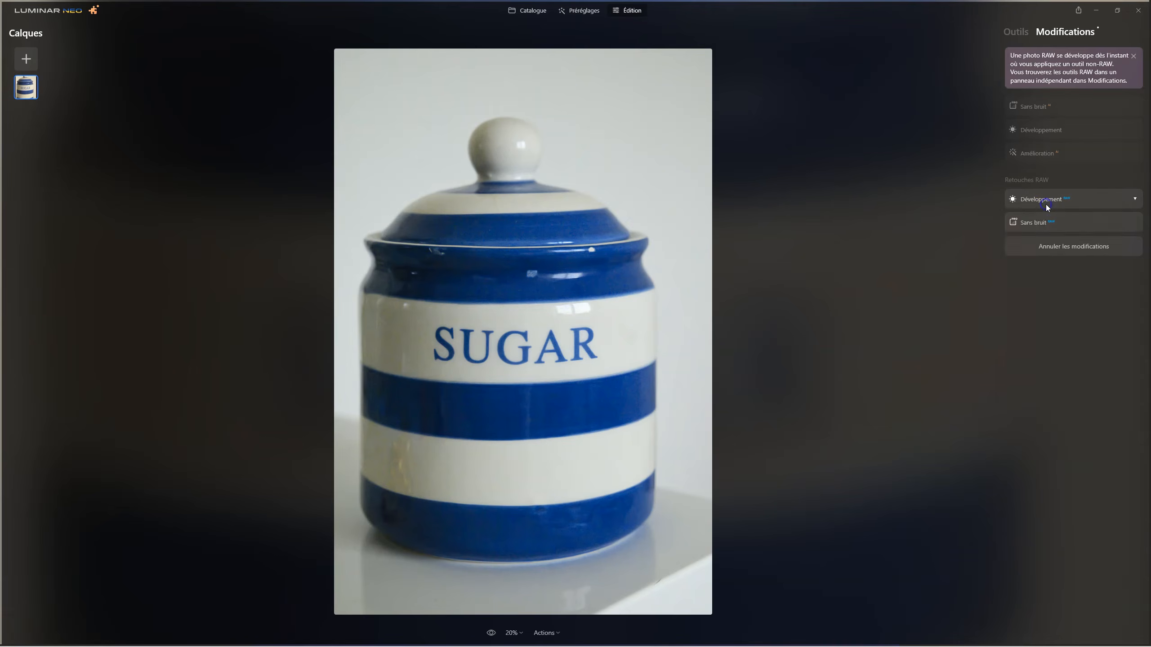
click(1037, 475)
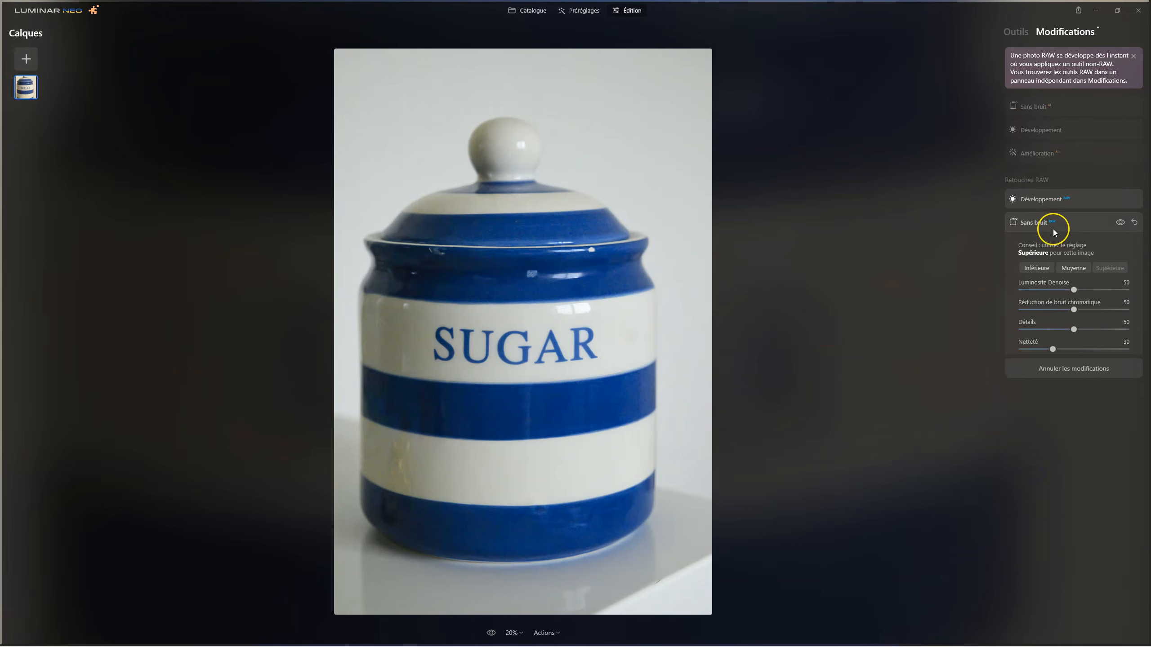
Lower Exposition to -1.15 in the RAW Développement edit and check the RAW Sans bruit settings.
click(1046, 198)
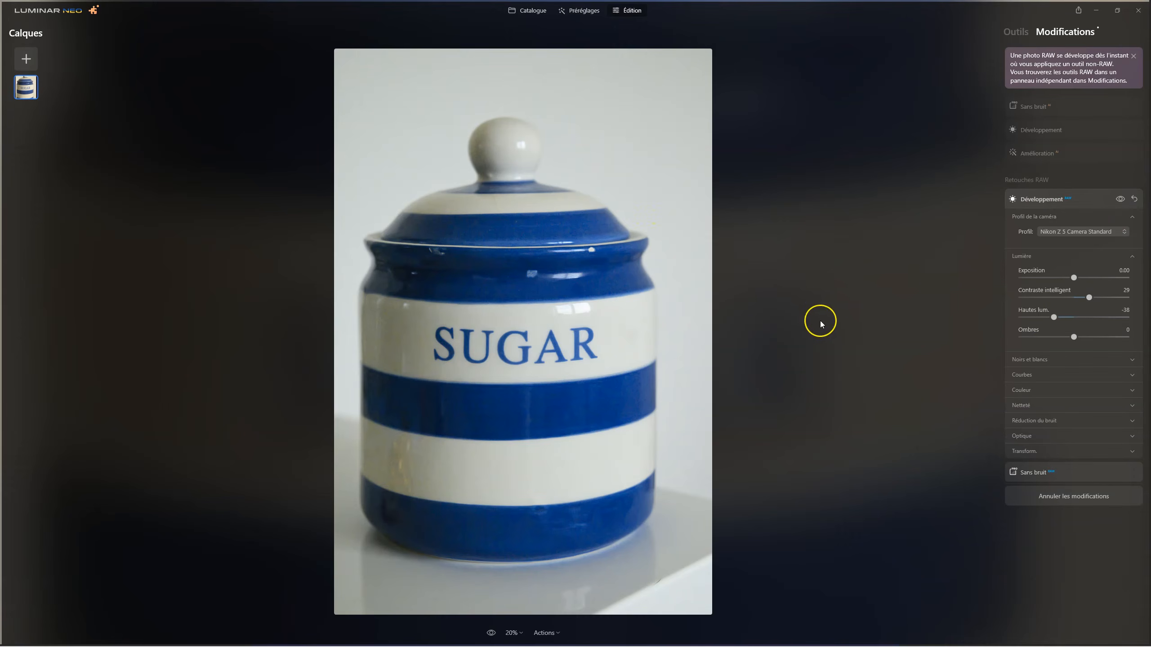
drag(1073, 277, 1062, 277)
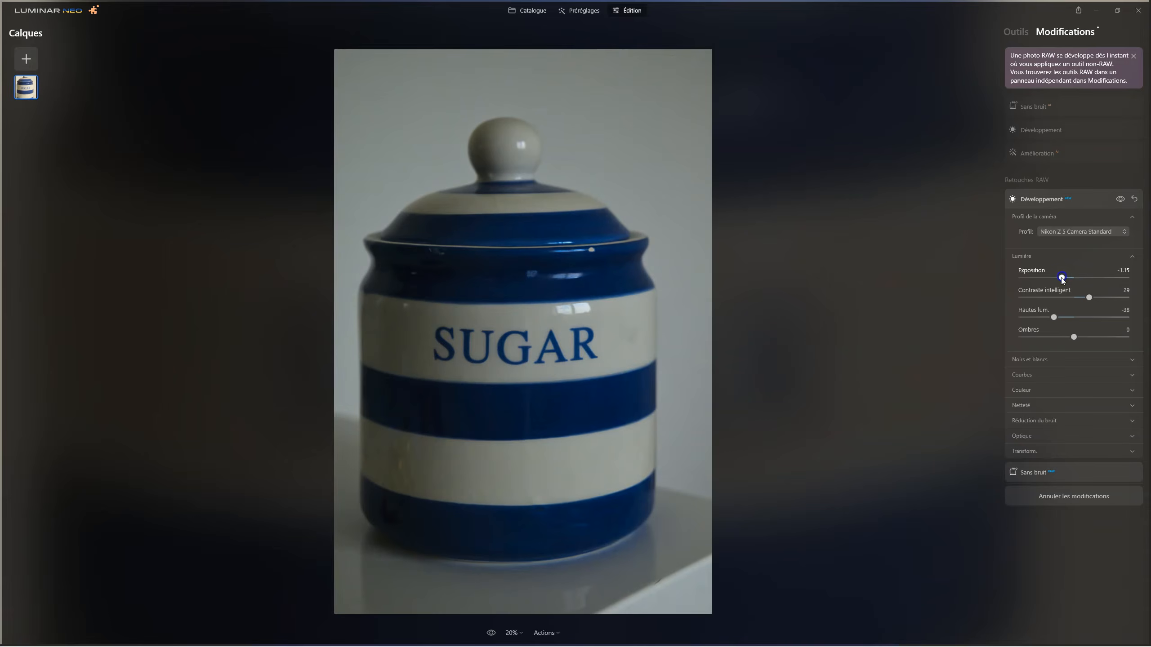
click(1040, 469)
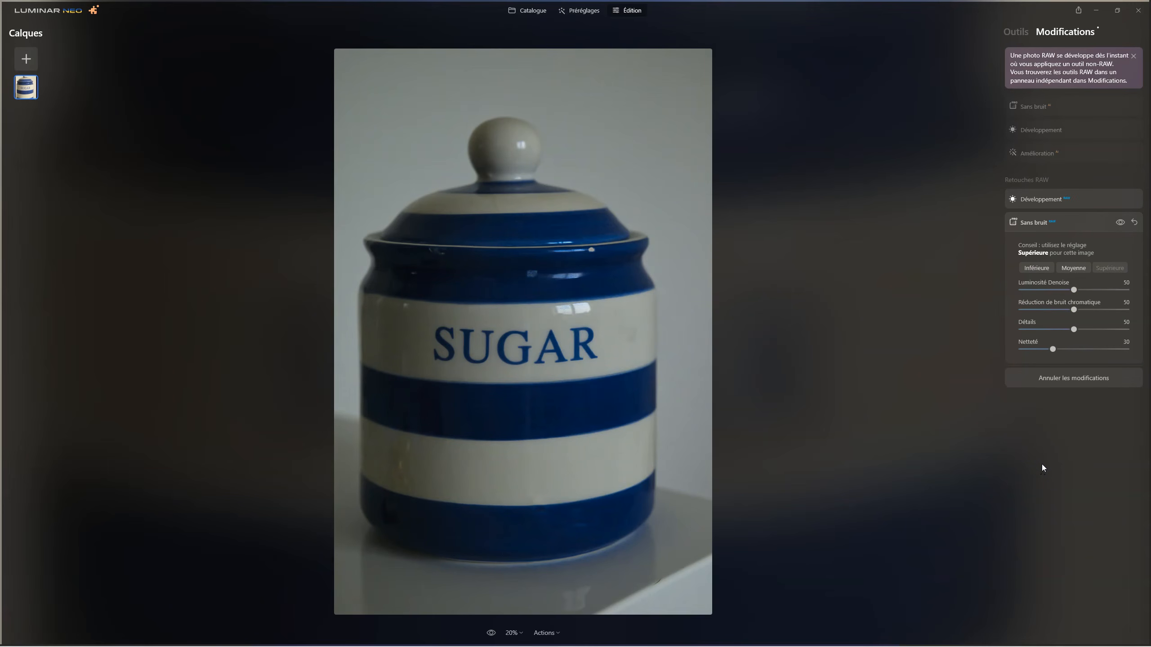
click(1042, 200)
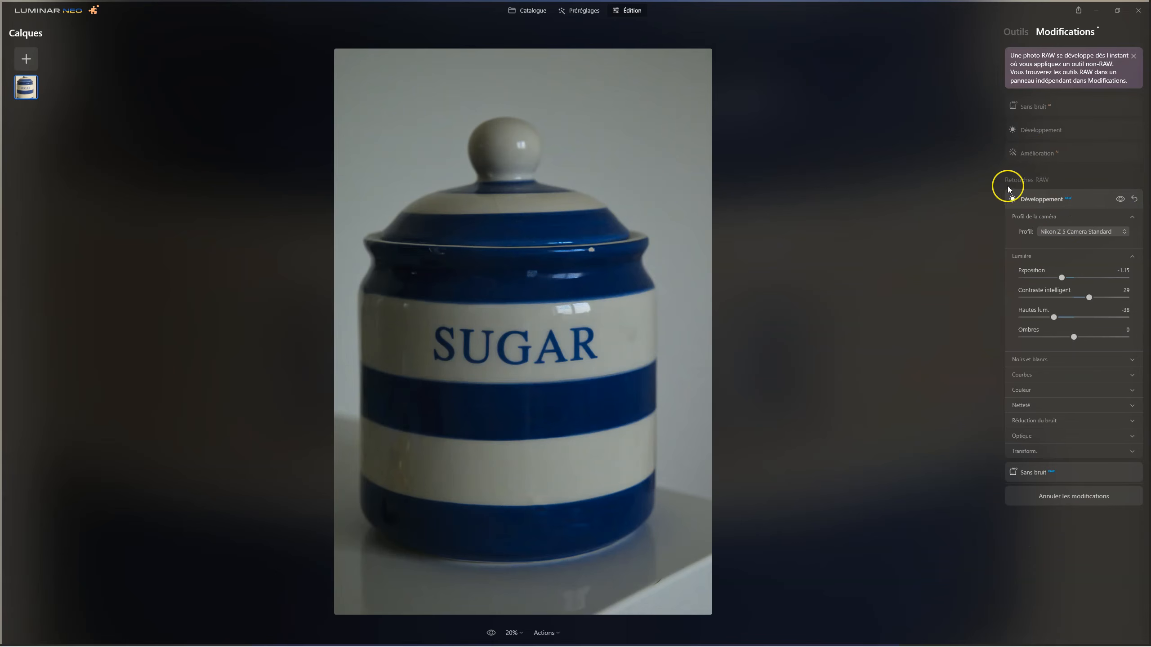
Check the non-RAW Amélioration edit and raise Exposition to 0.43 in the non-RAW Développement edit.
click(1056, 153)
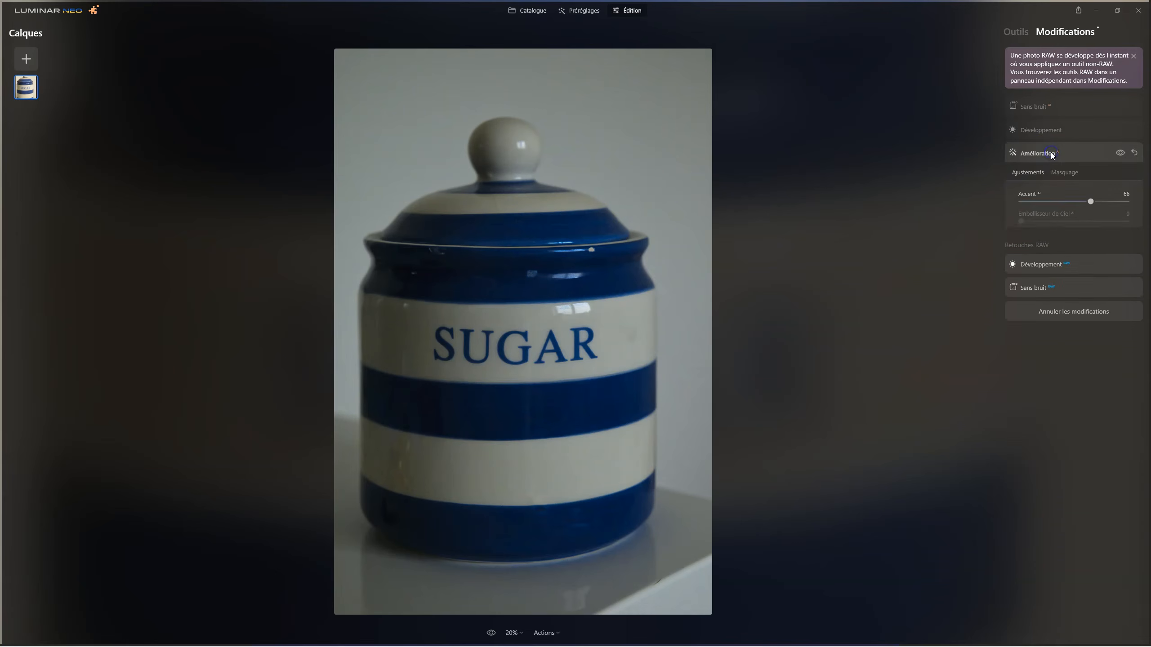
click(1048, 129)
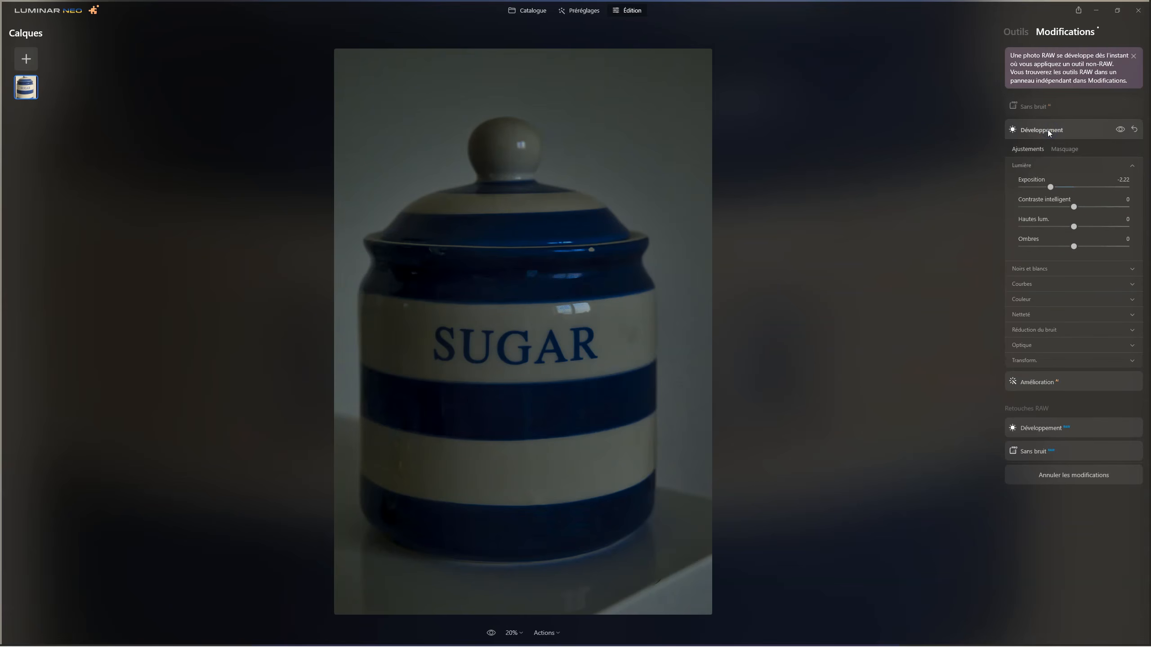
click(1031, 387)
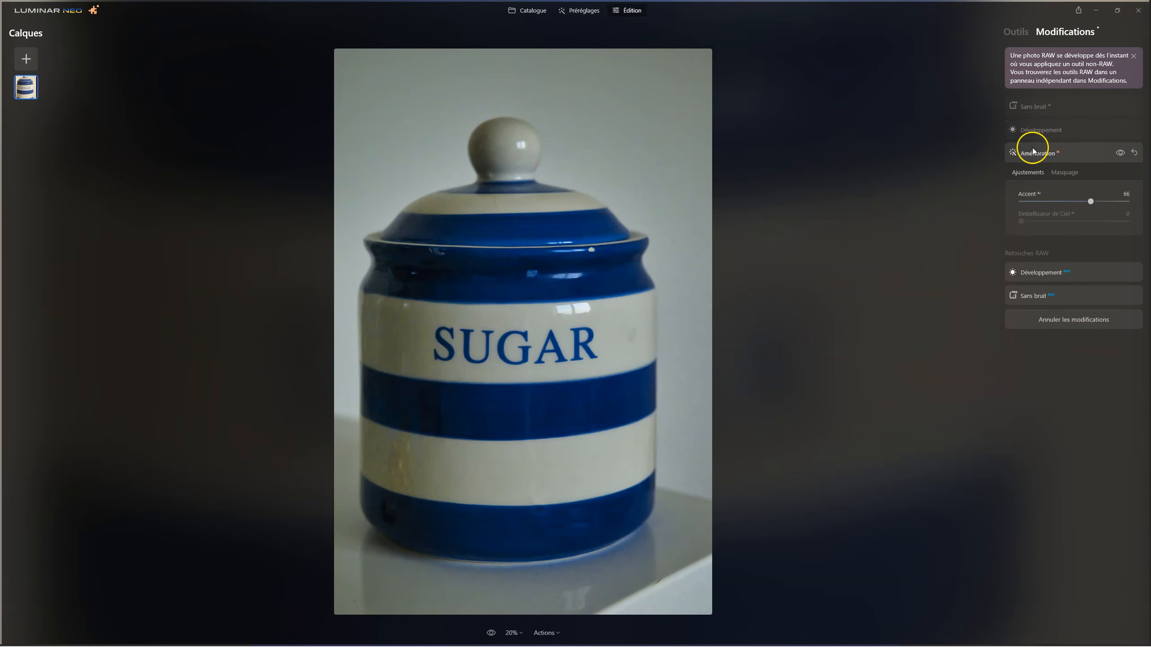
click(1032, 130)
drag(1050, 187, 1080, 188)
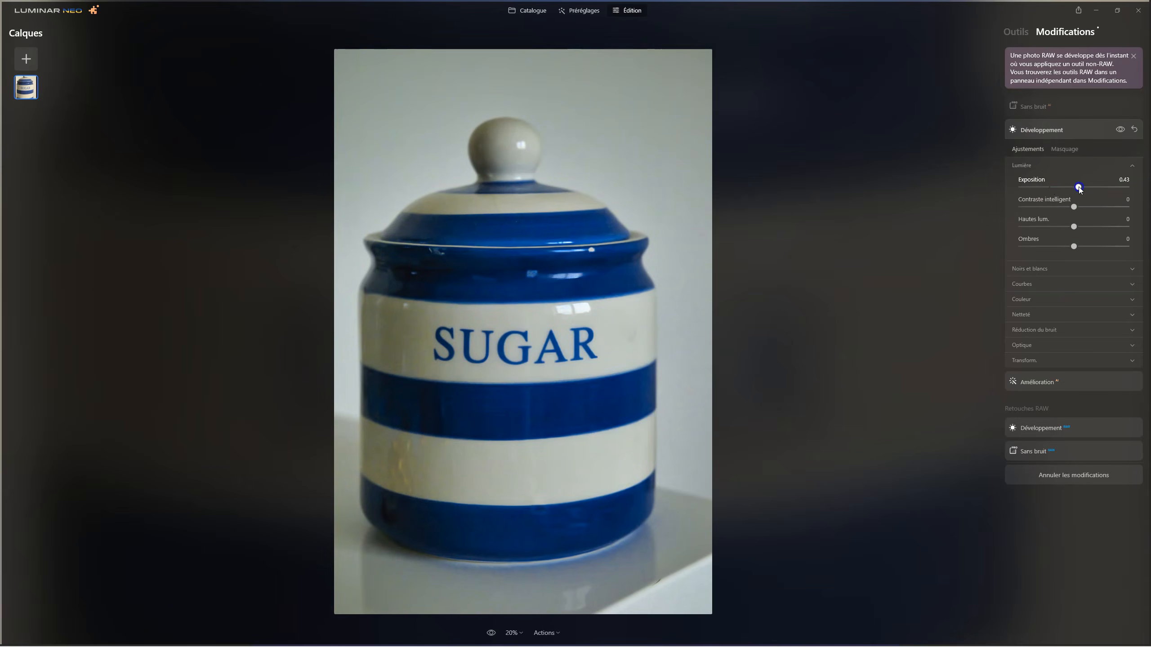
View the non-RAW Sans bruit settings and return to the photo catalogue.
click(1036, 107)
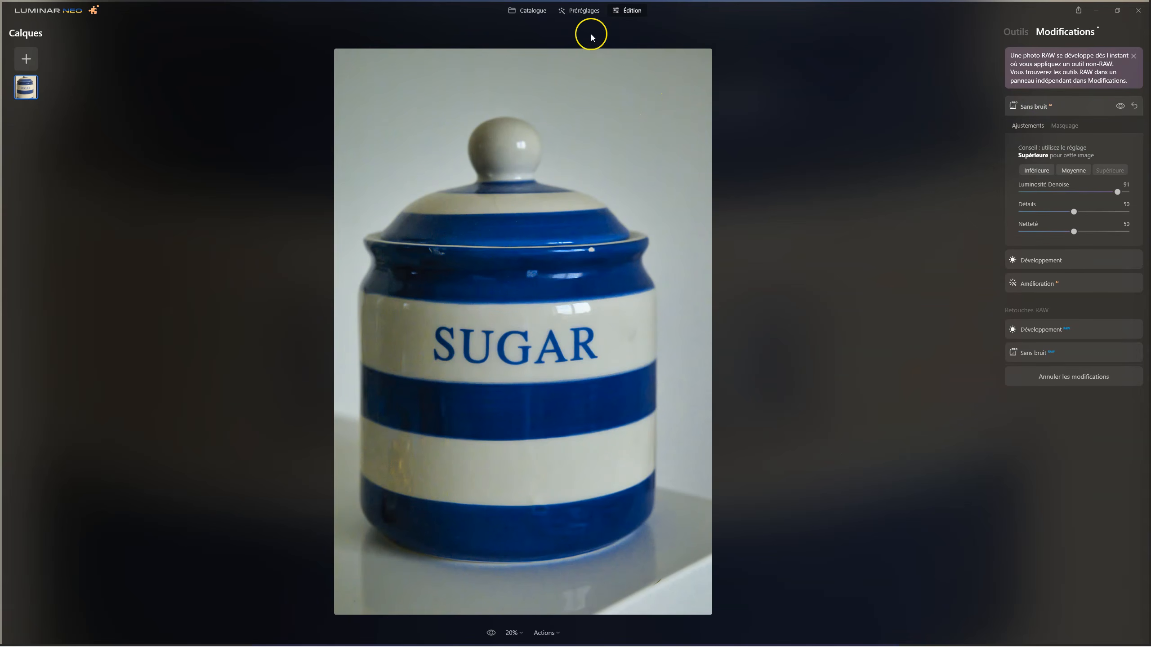
click(528, 10)
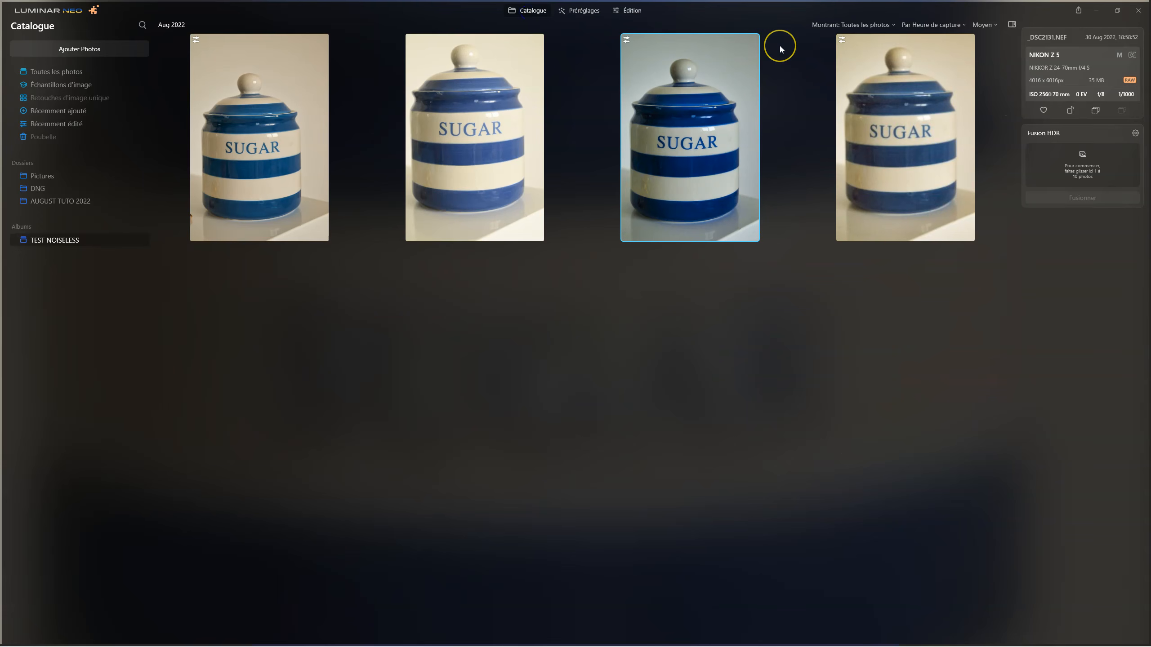